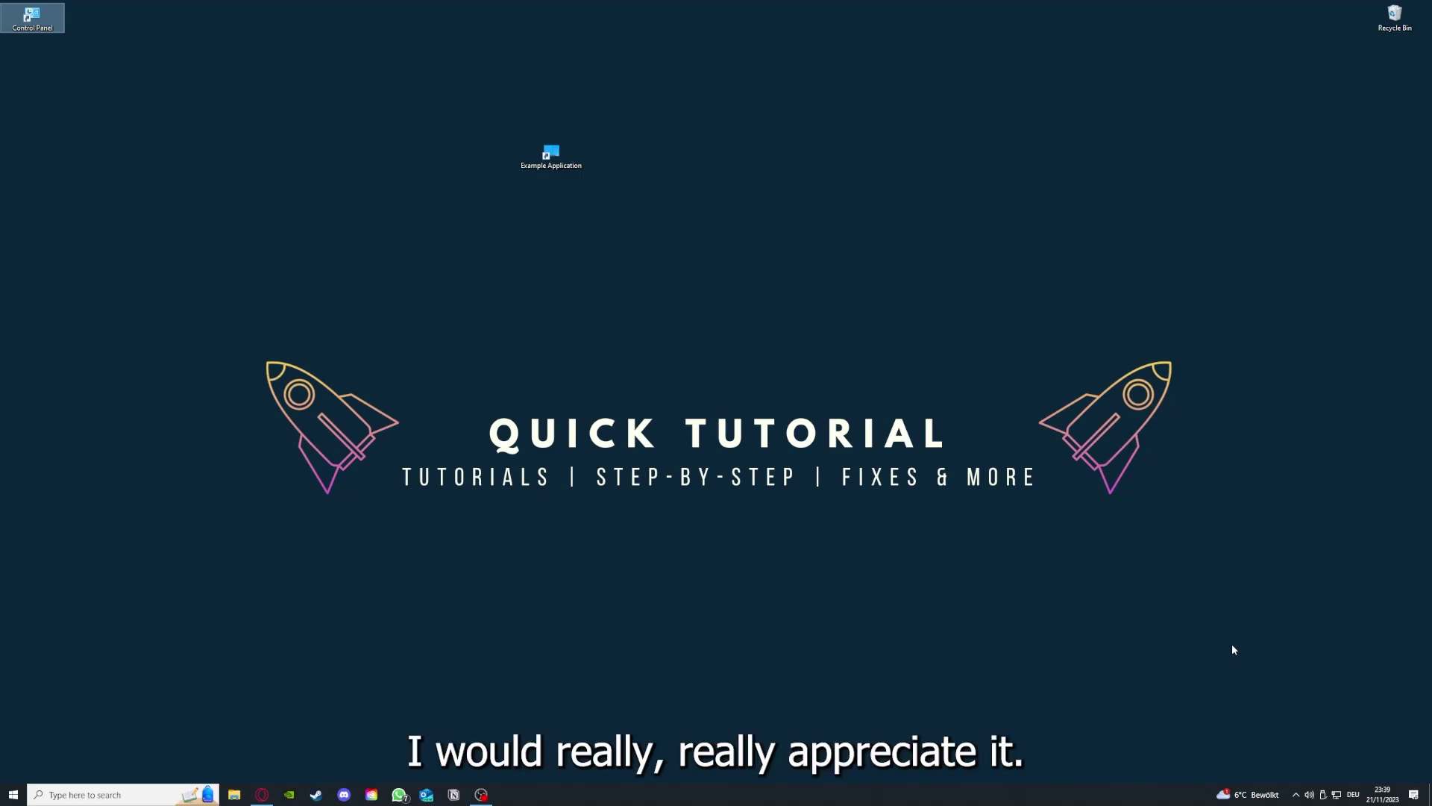
Step: Deselect the Control Panel shortcut and sweep selection rectangles across the desktop icons
click(1015, 537)
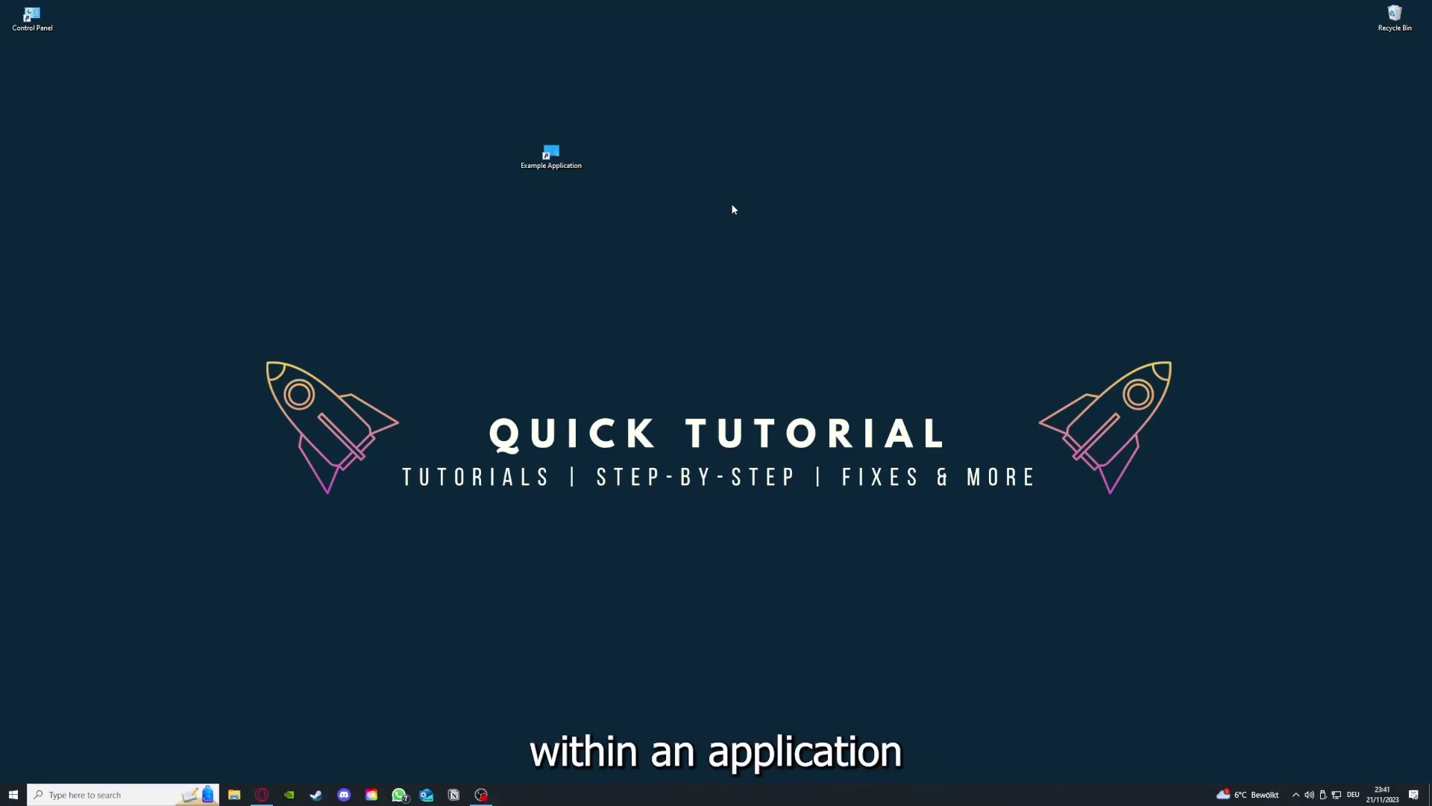
mouse_move(188, 278)
mouse_down()
mouse_move(248, 336)
mouse_move(1210, 596)
mouse_up()
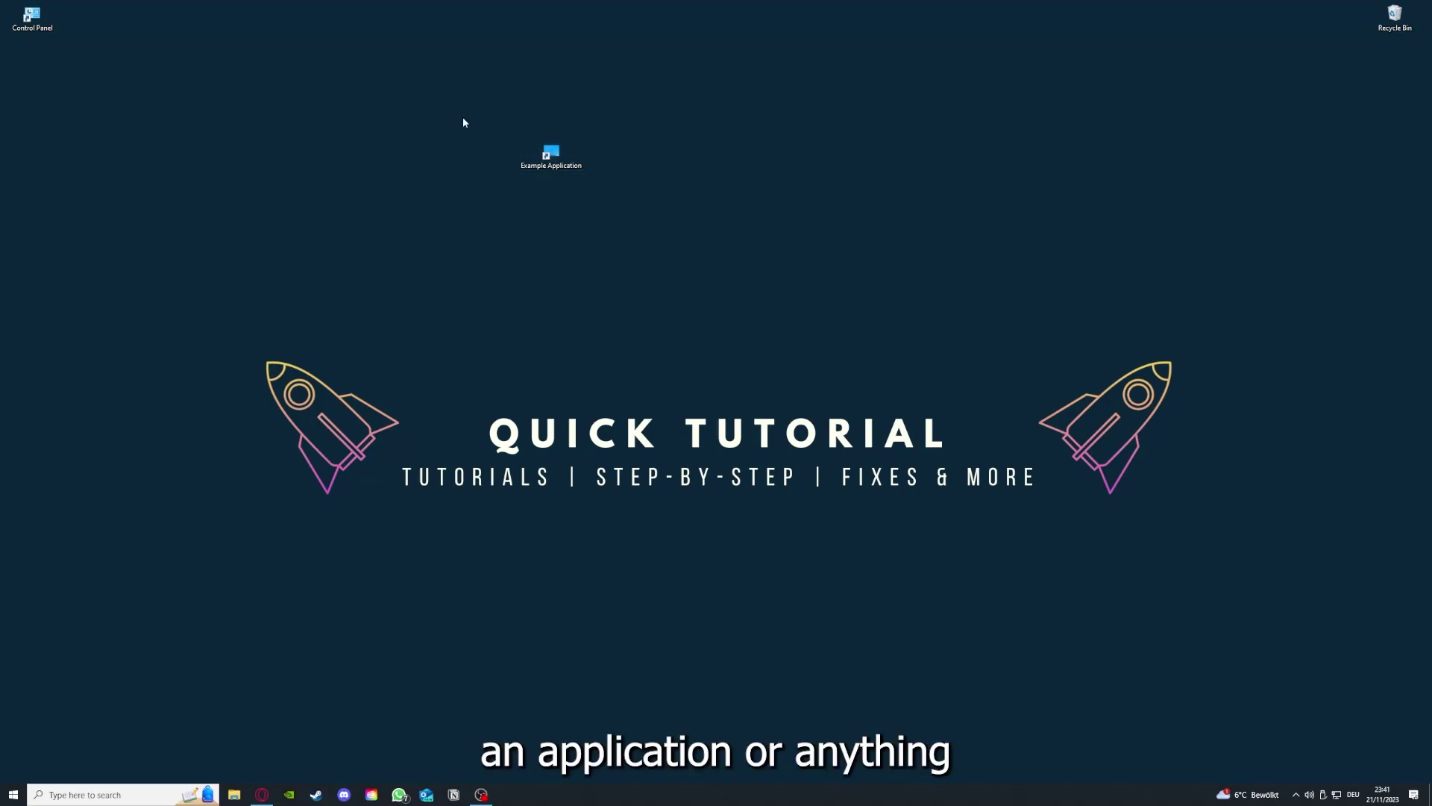
drag(189, 277, 1186, 586)
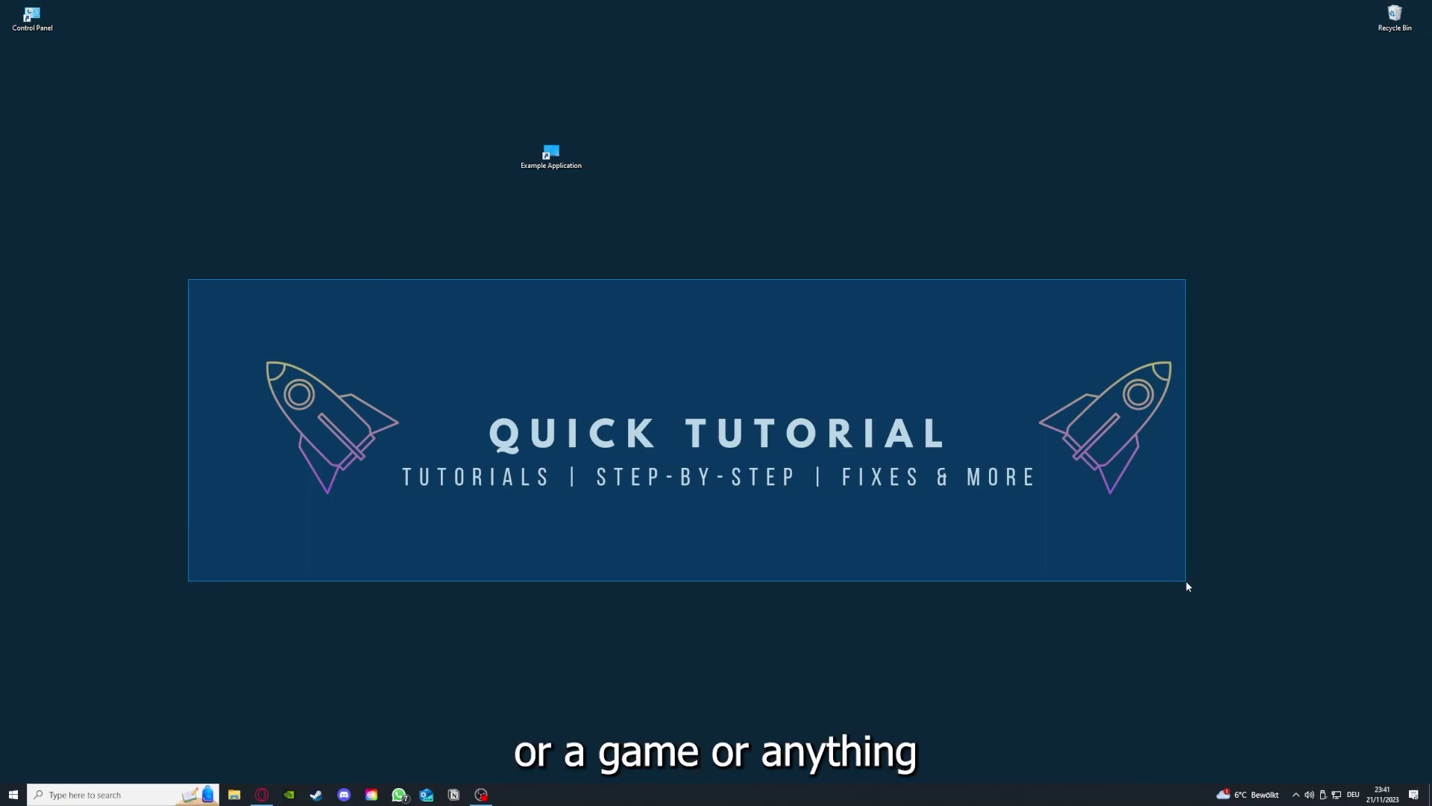
drag(1186, 587, 1209, 604)
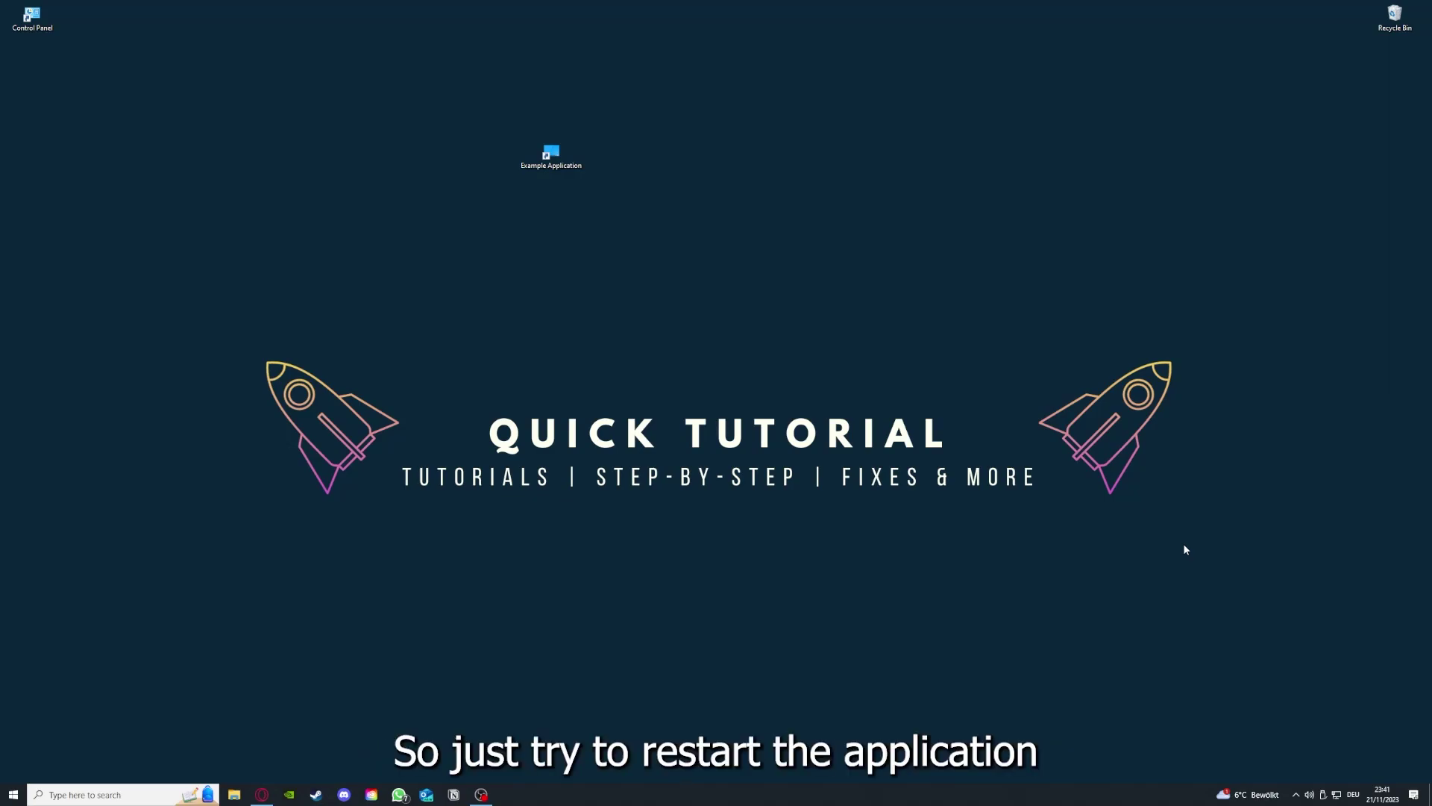
Step: Launch the Example Application shortcut, then close the Desktop folder window it opens
double_click(551, 162)
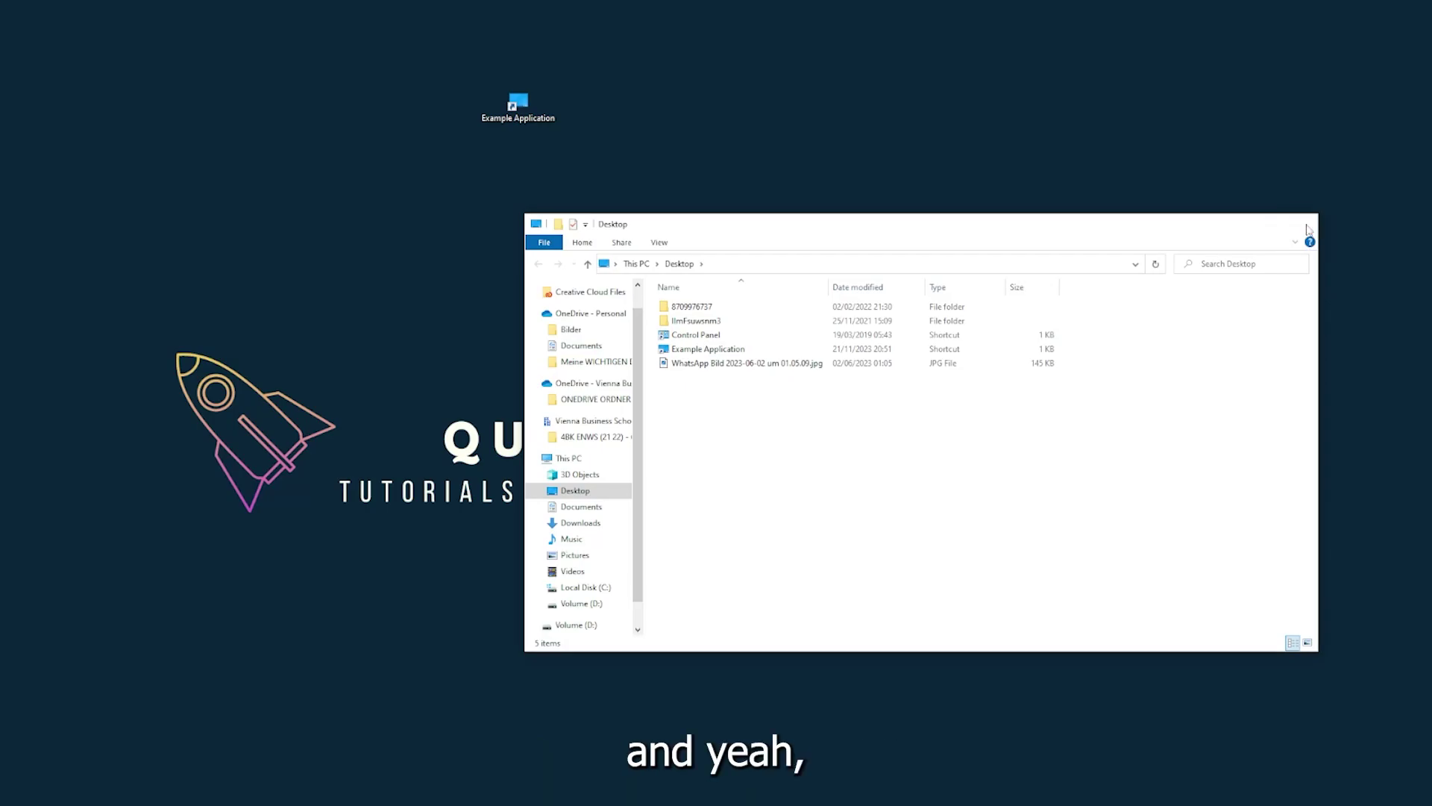
click(1303, 225)
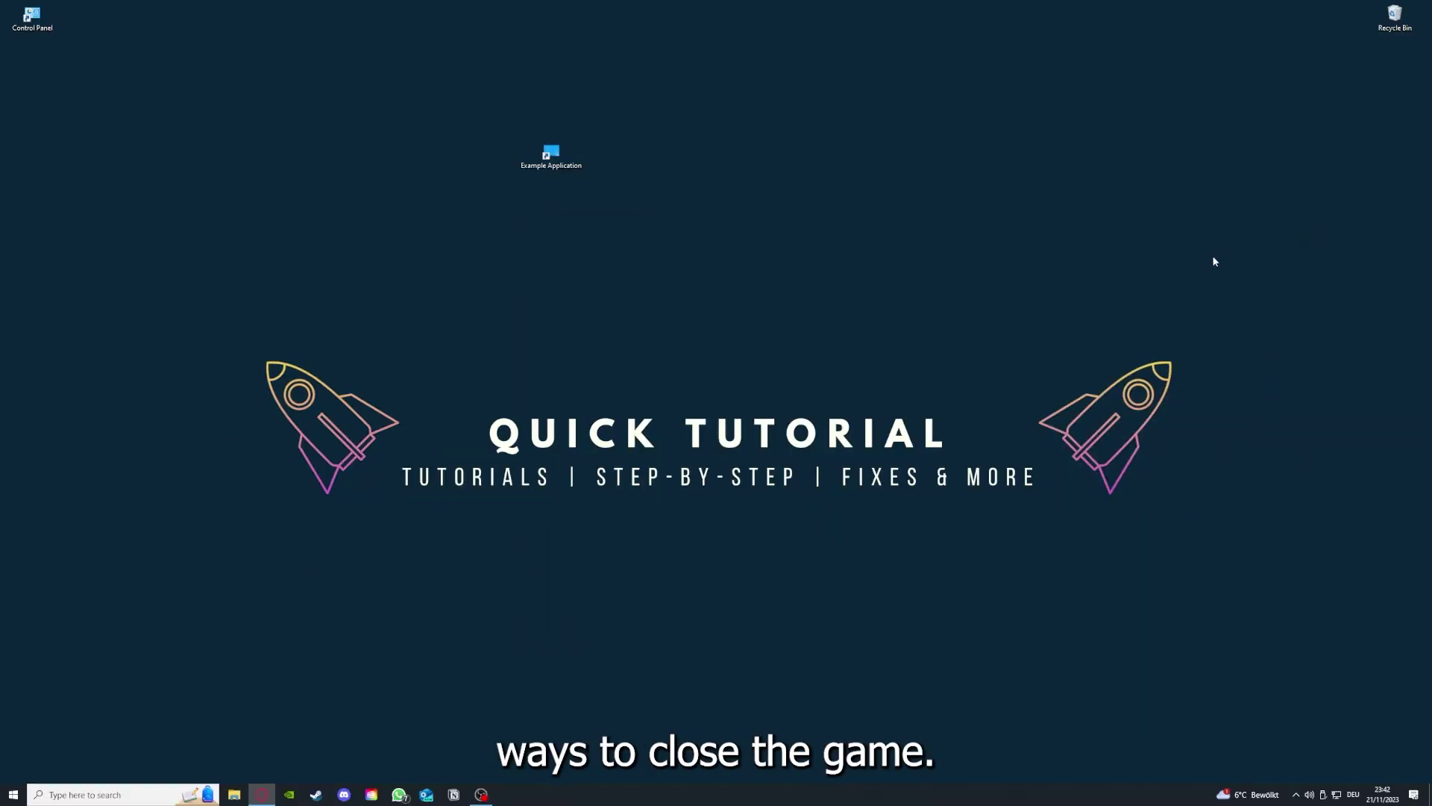
Step: Start Task Manager from the taskbar and end the Task Manager task listed under Apps
right_click(538, 797)
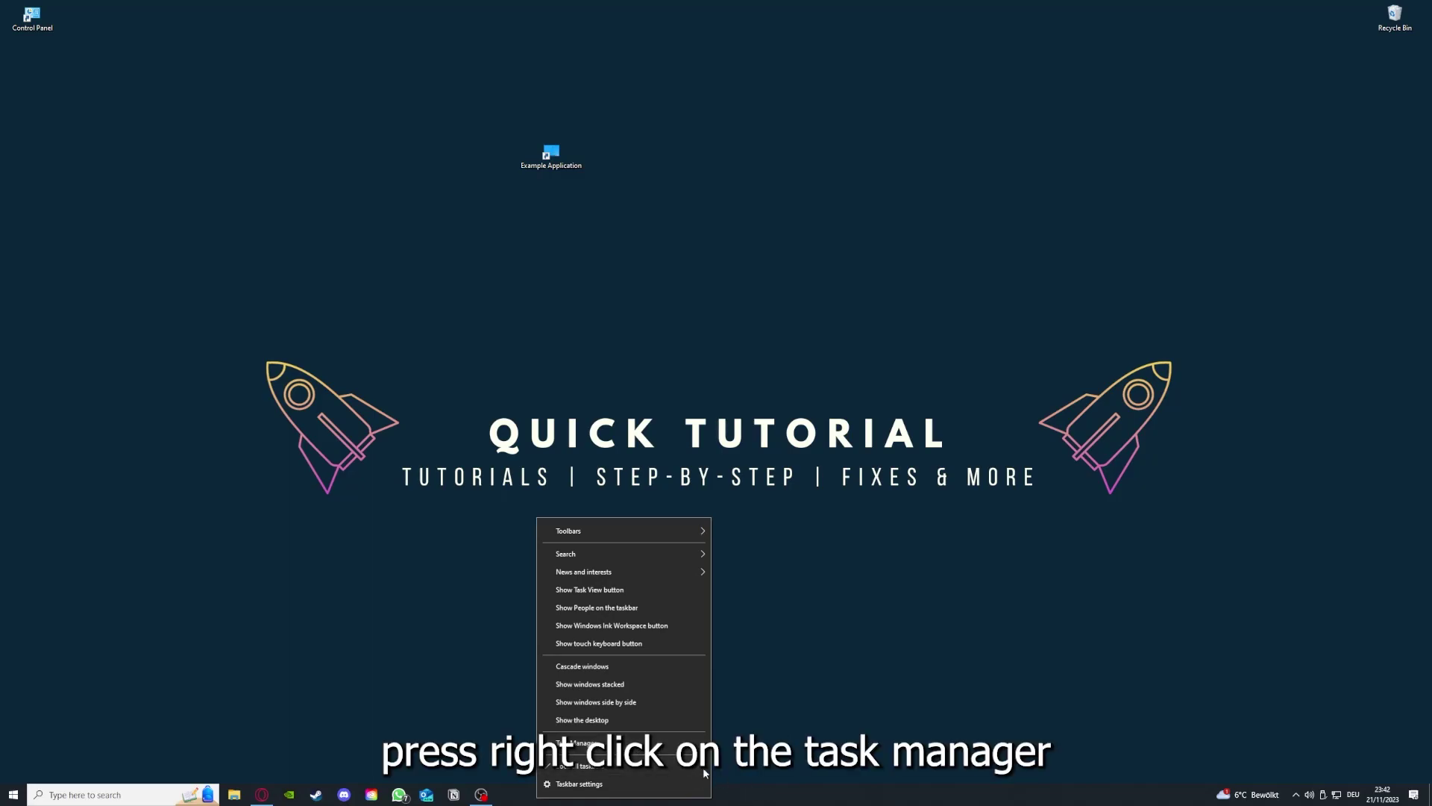
click(571, 743)
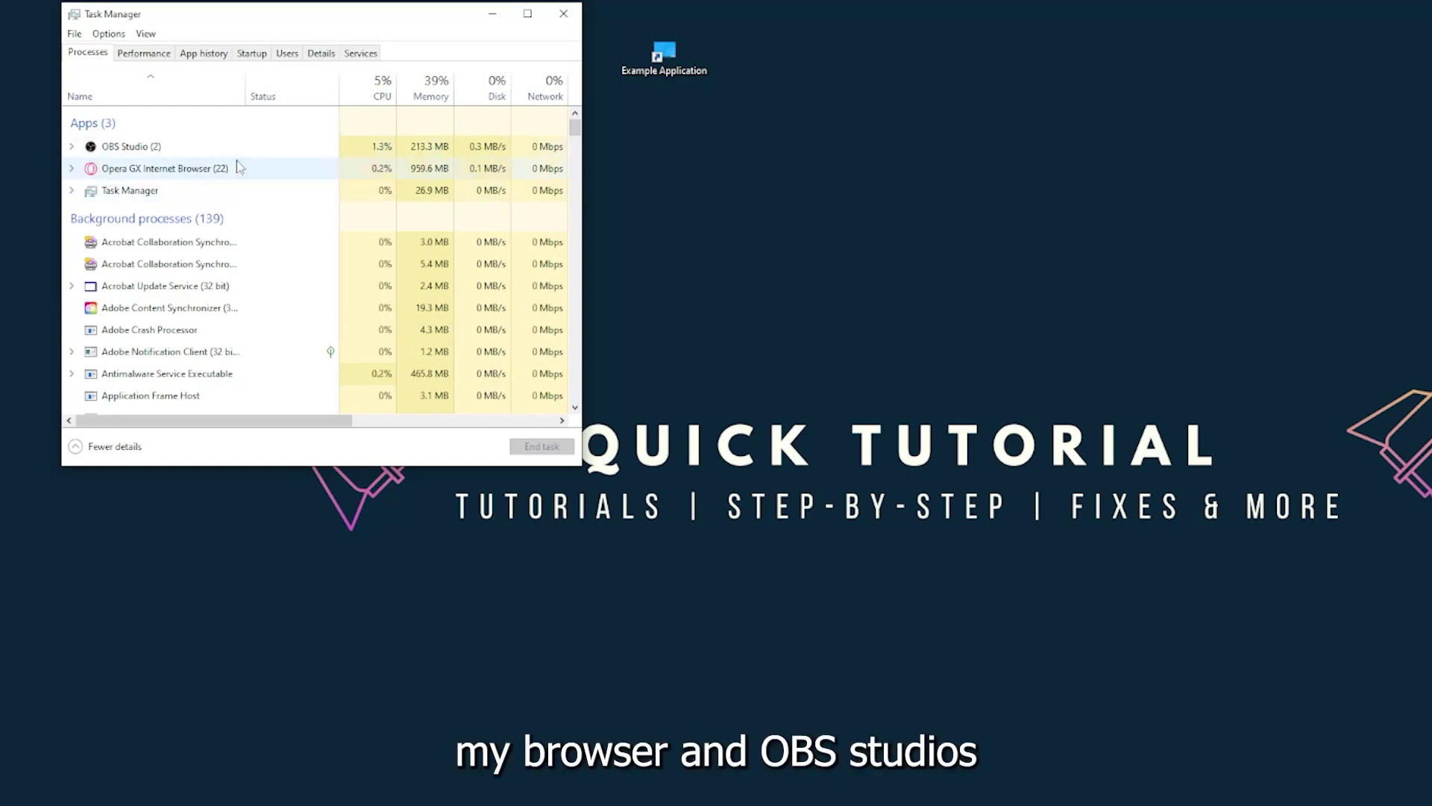
click(268, 197)
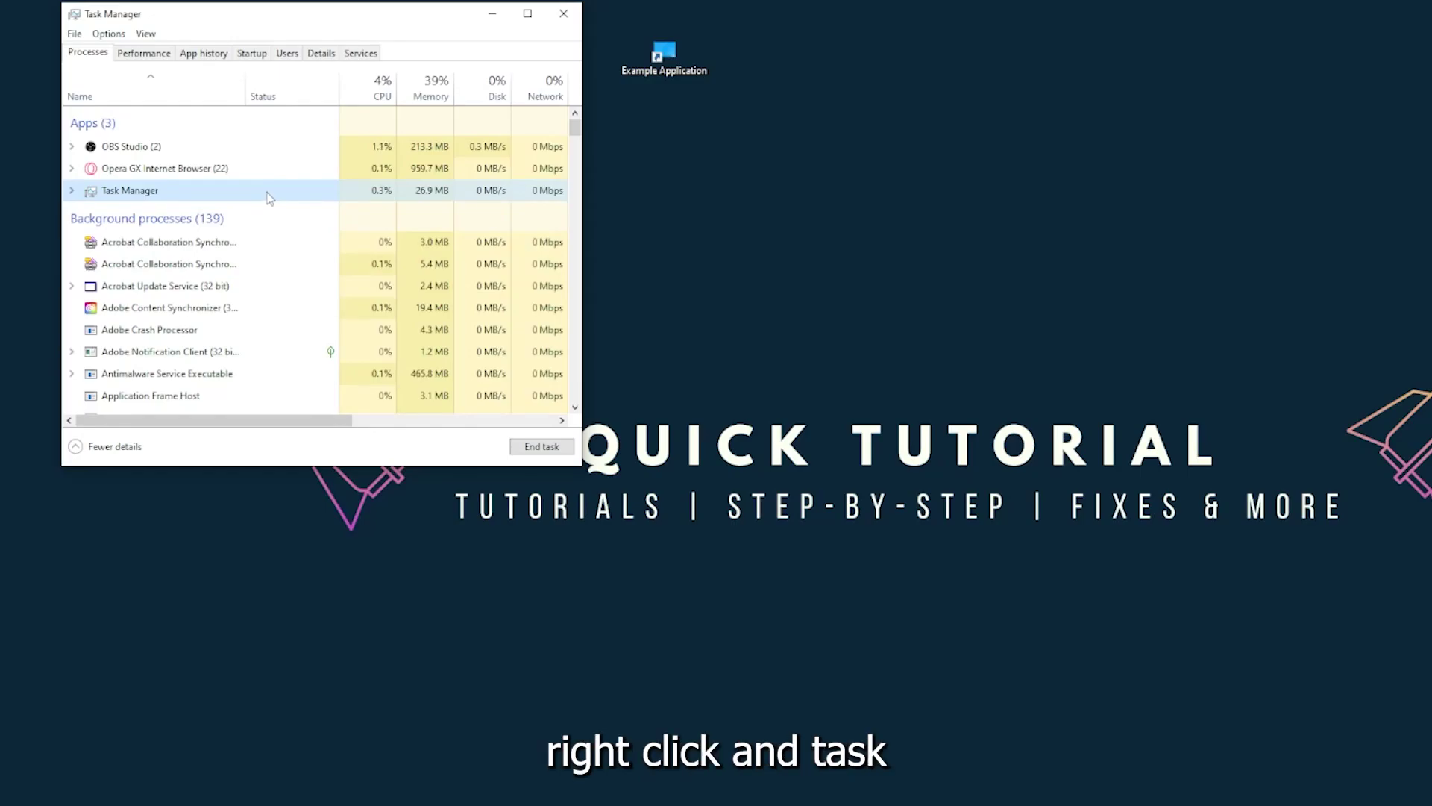
click(537, 449)
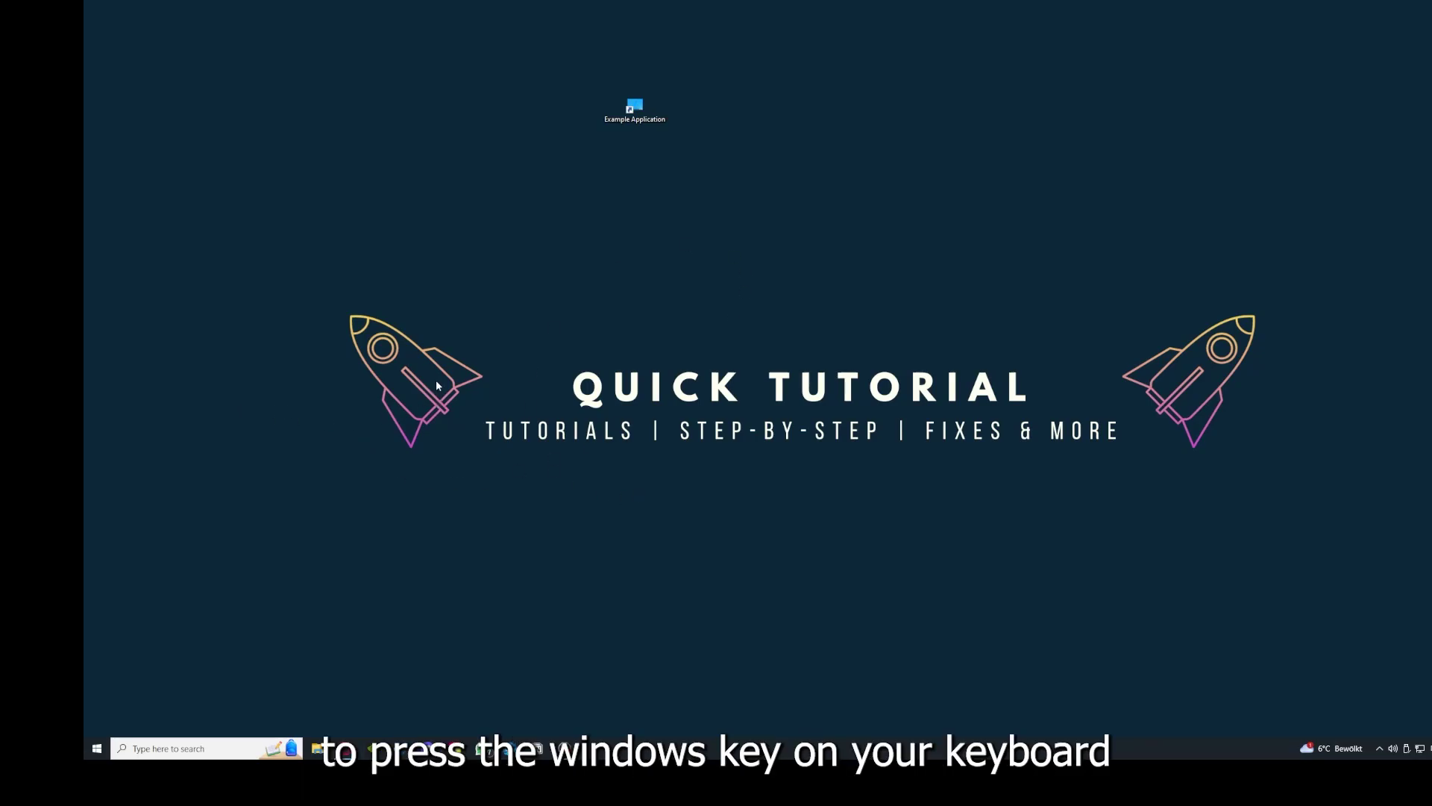
key(super)
key(super)
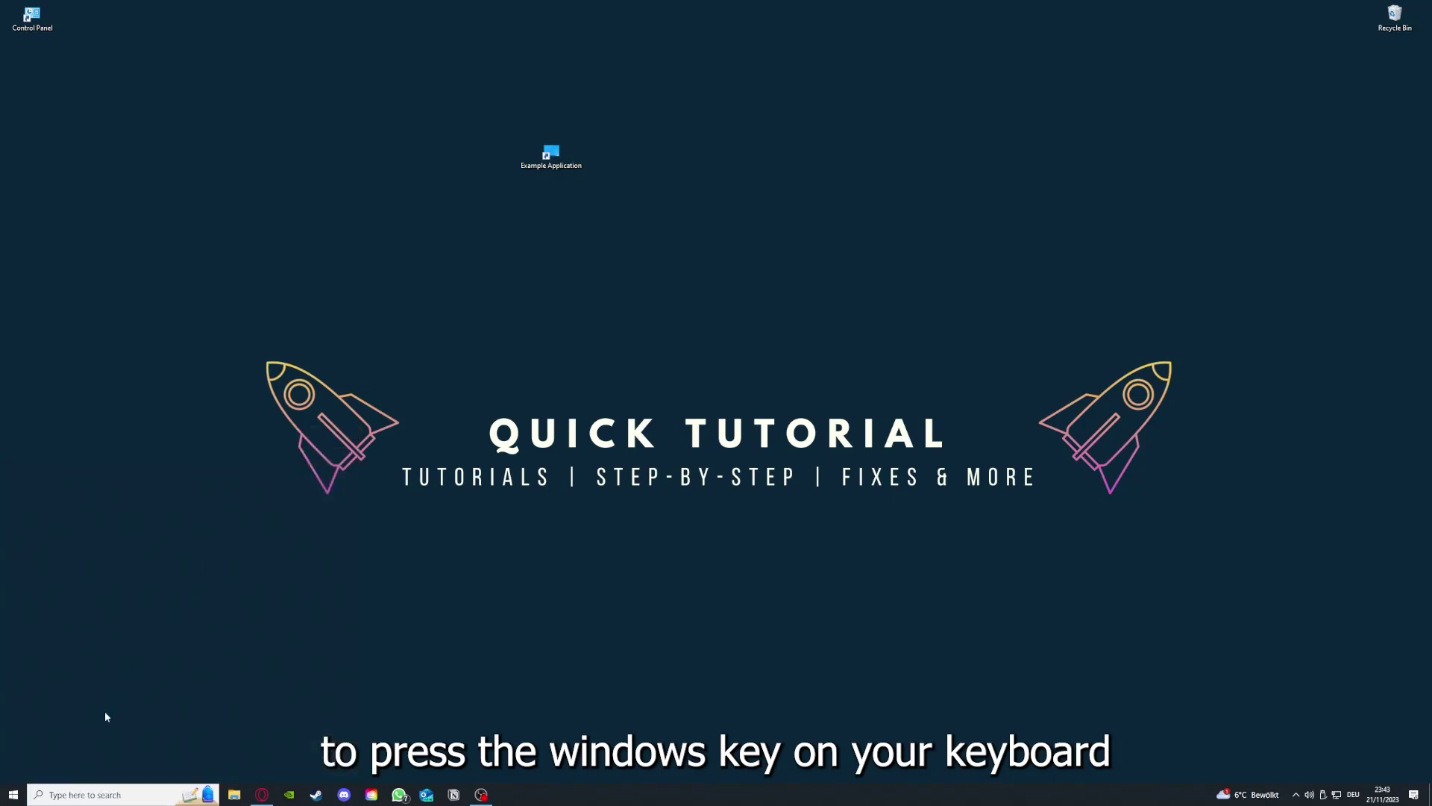
click(16, 788)
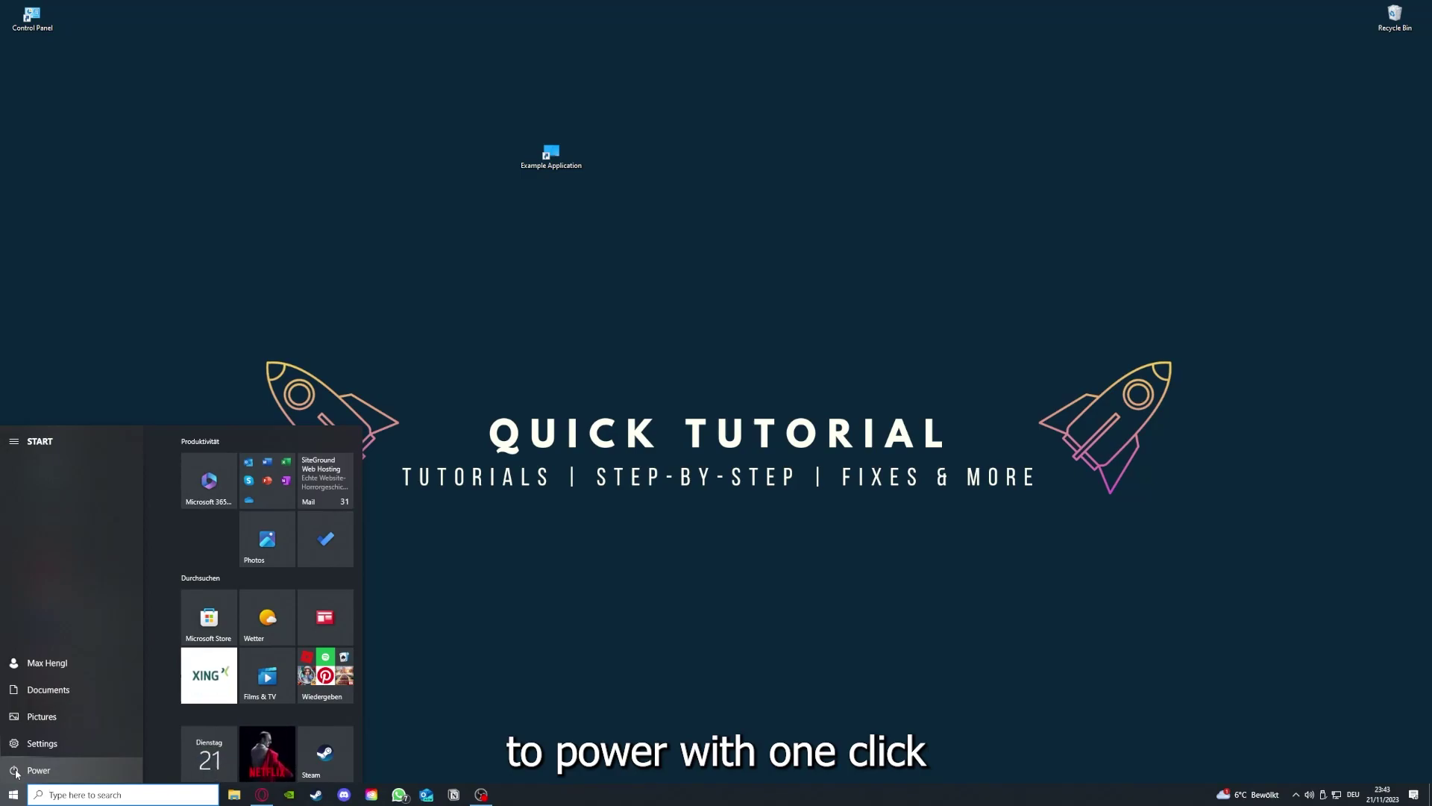
click(14, 770)
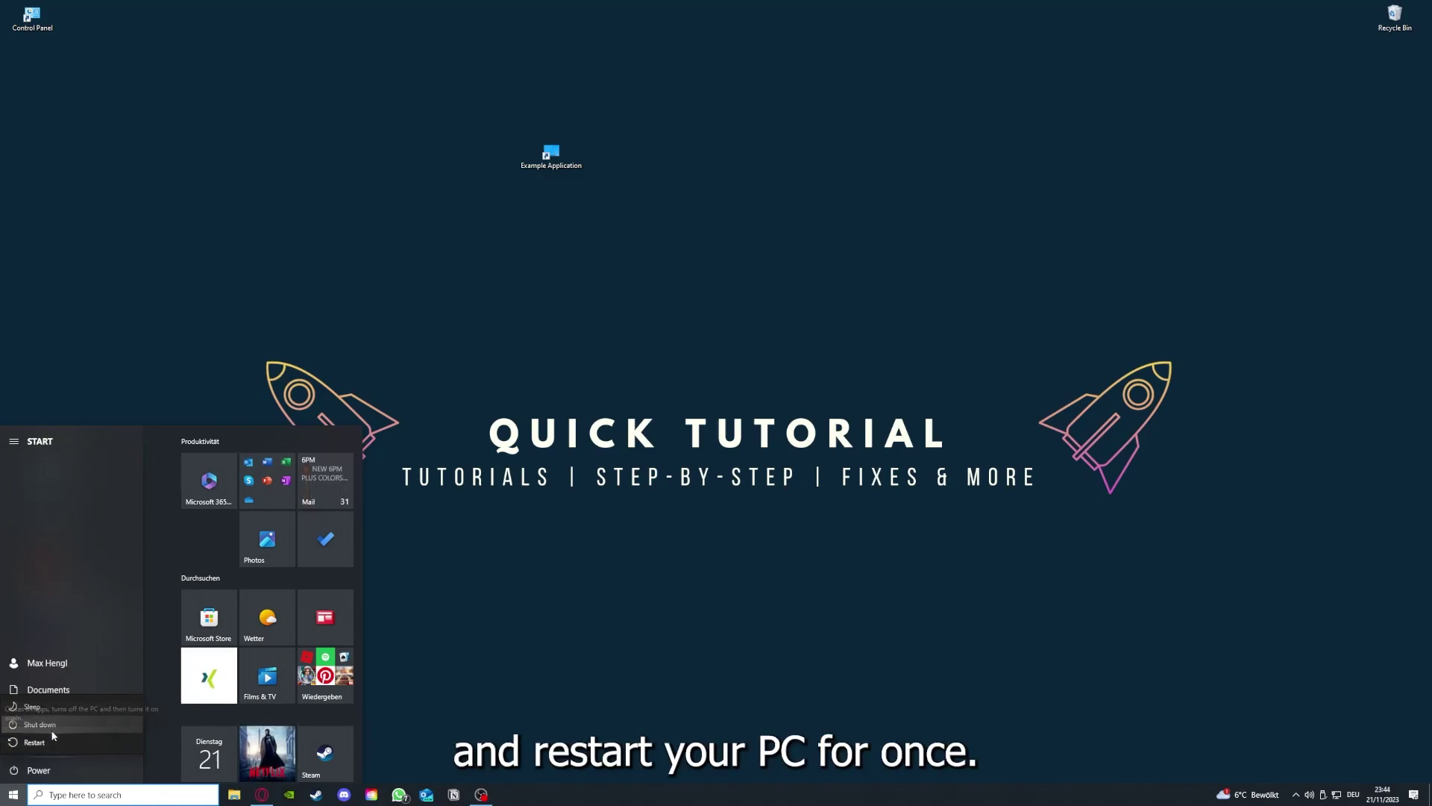
click(564, 571)
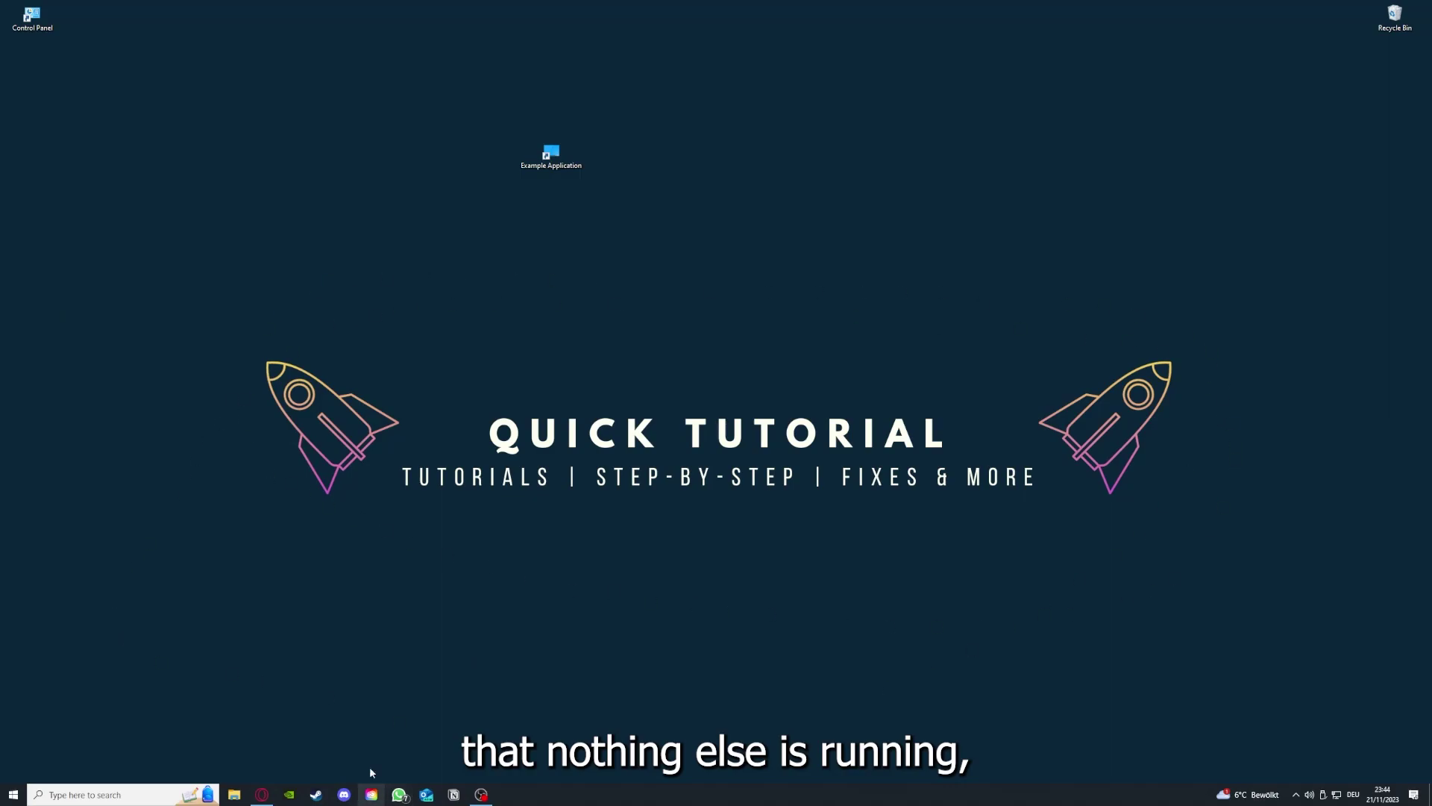
Step: Start Task Manager from the taskbar and show the Startup apps list, maximized in front
right_click(560, 794)
click(609, 725)
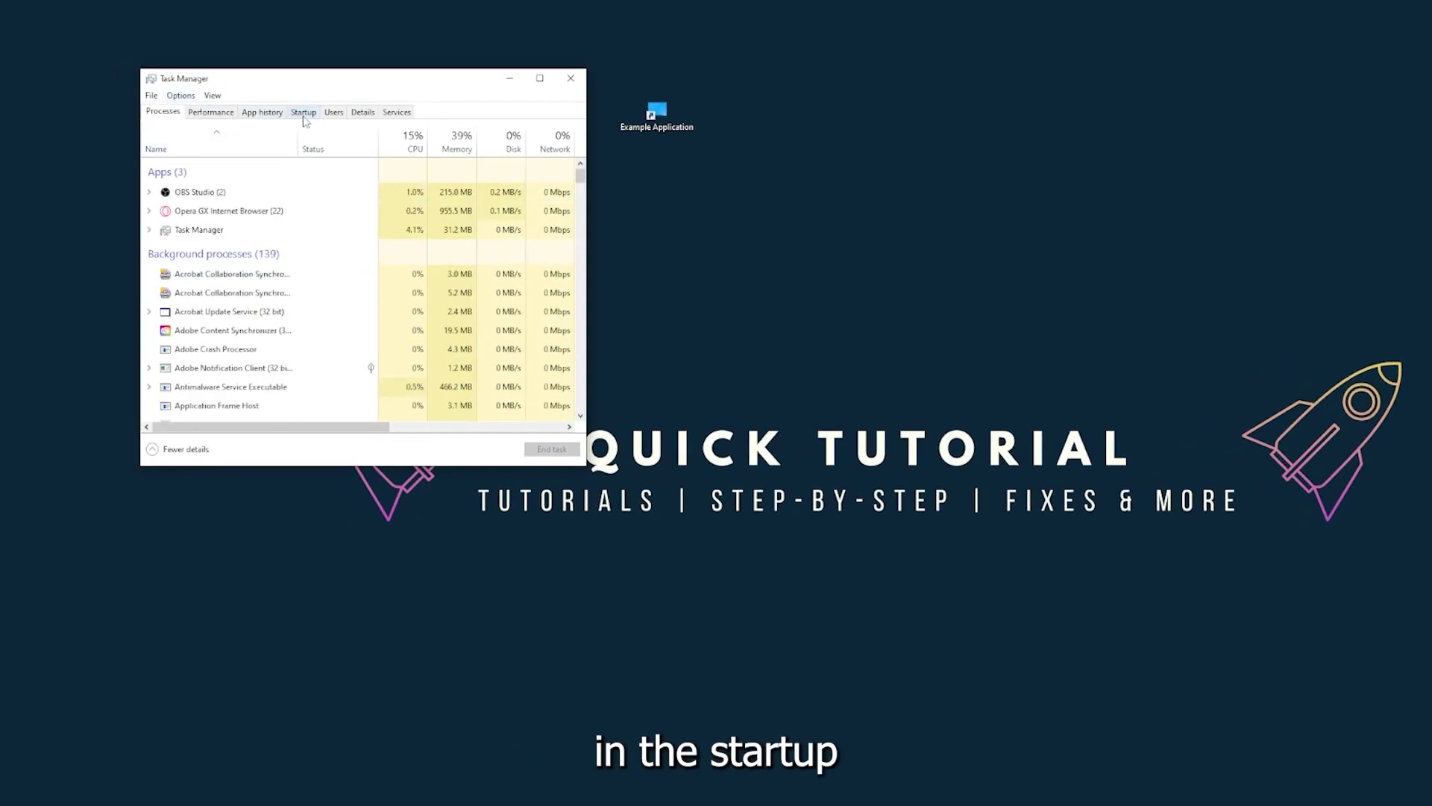
click(304, 113)
scroll(303, 336, down, 3)
scroll(302, 336, down, 2)
scroll(302, 358, up, 5)
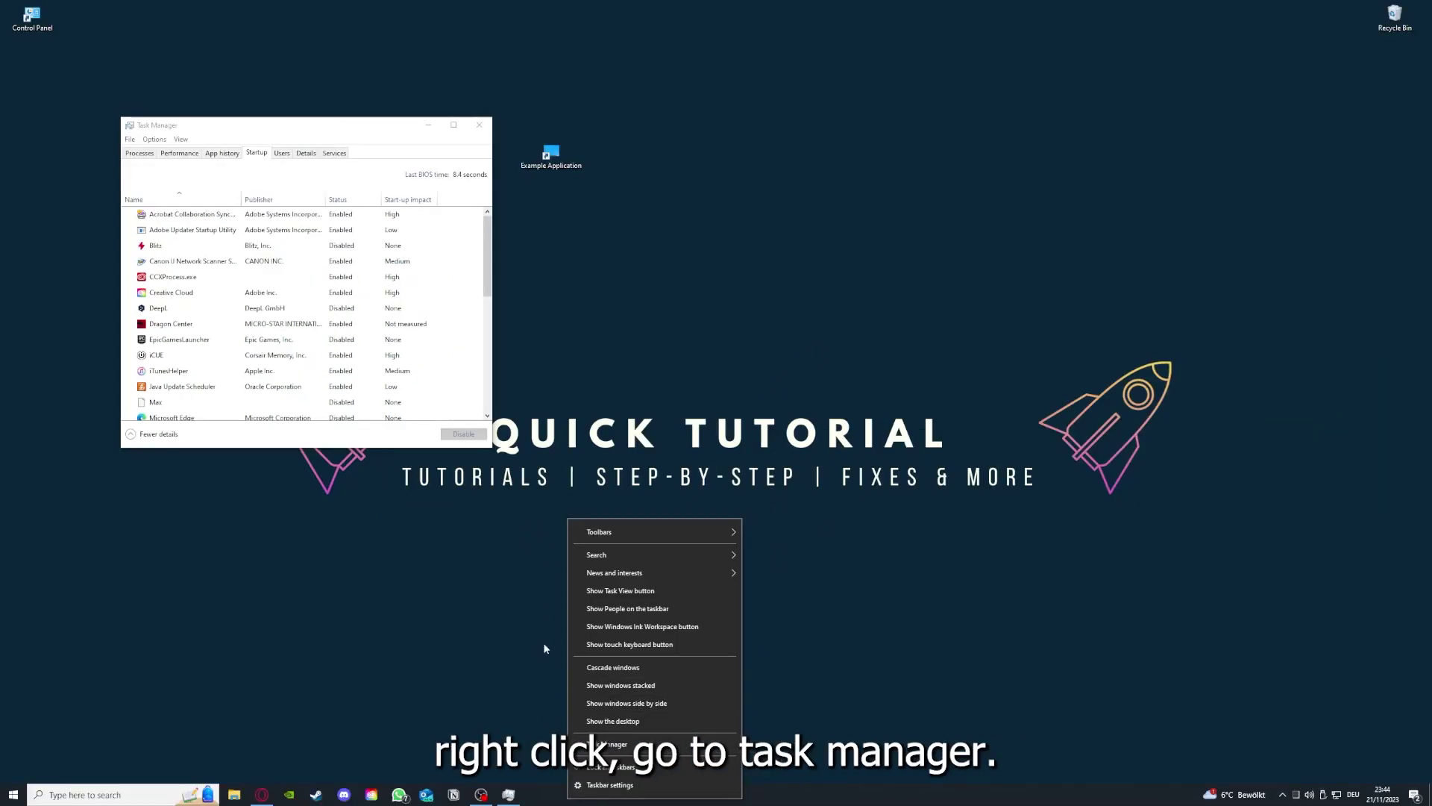
click(609, 745)
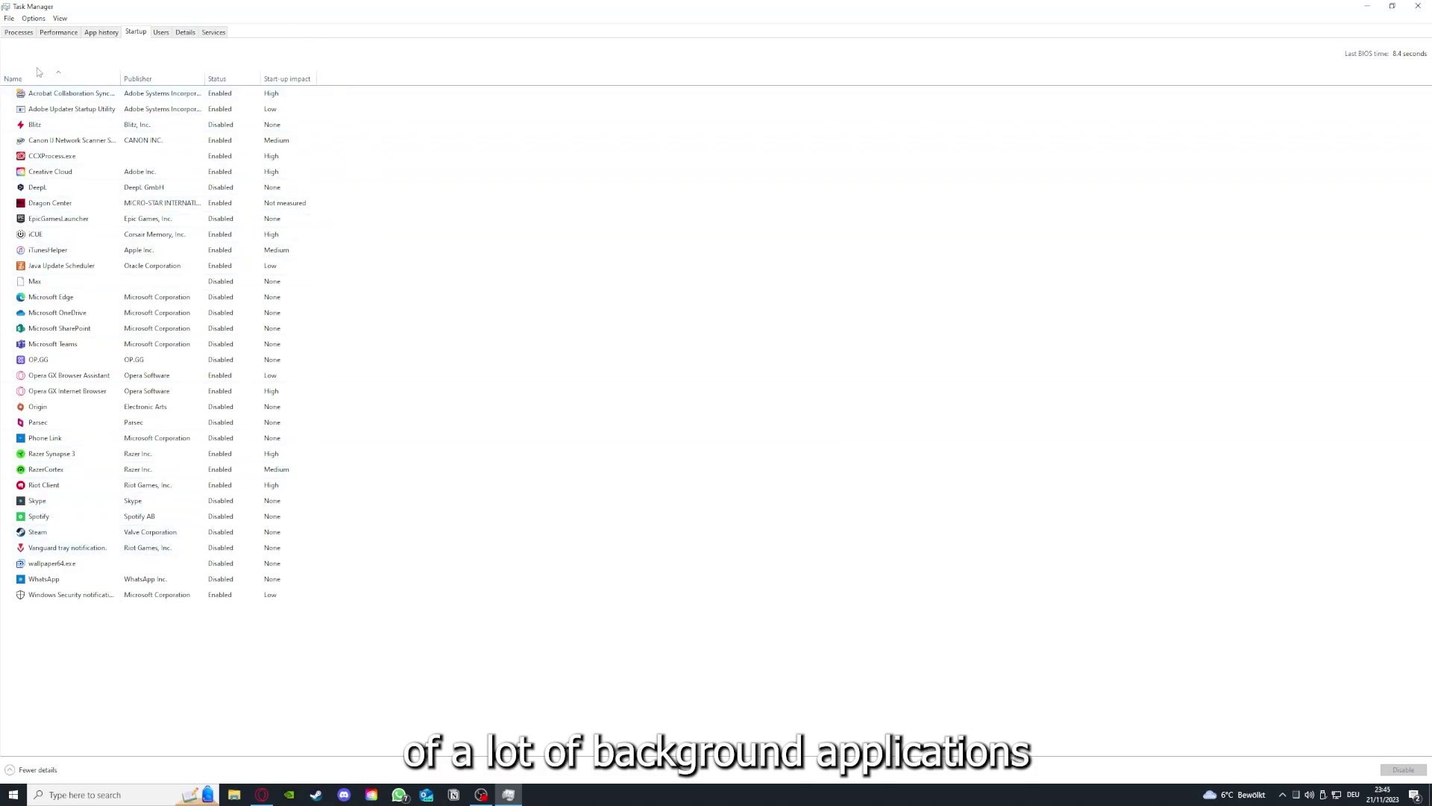
Step: Review startup entries: Acrobat, CCXProcess.exe, OneDrive, Phone Link and iTunesHelper
right_click(232, 96)
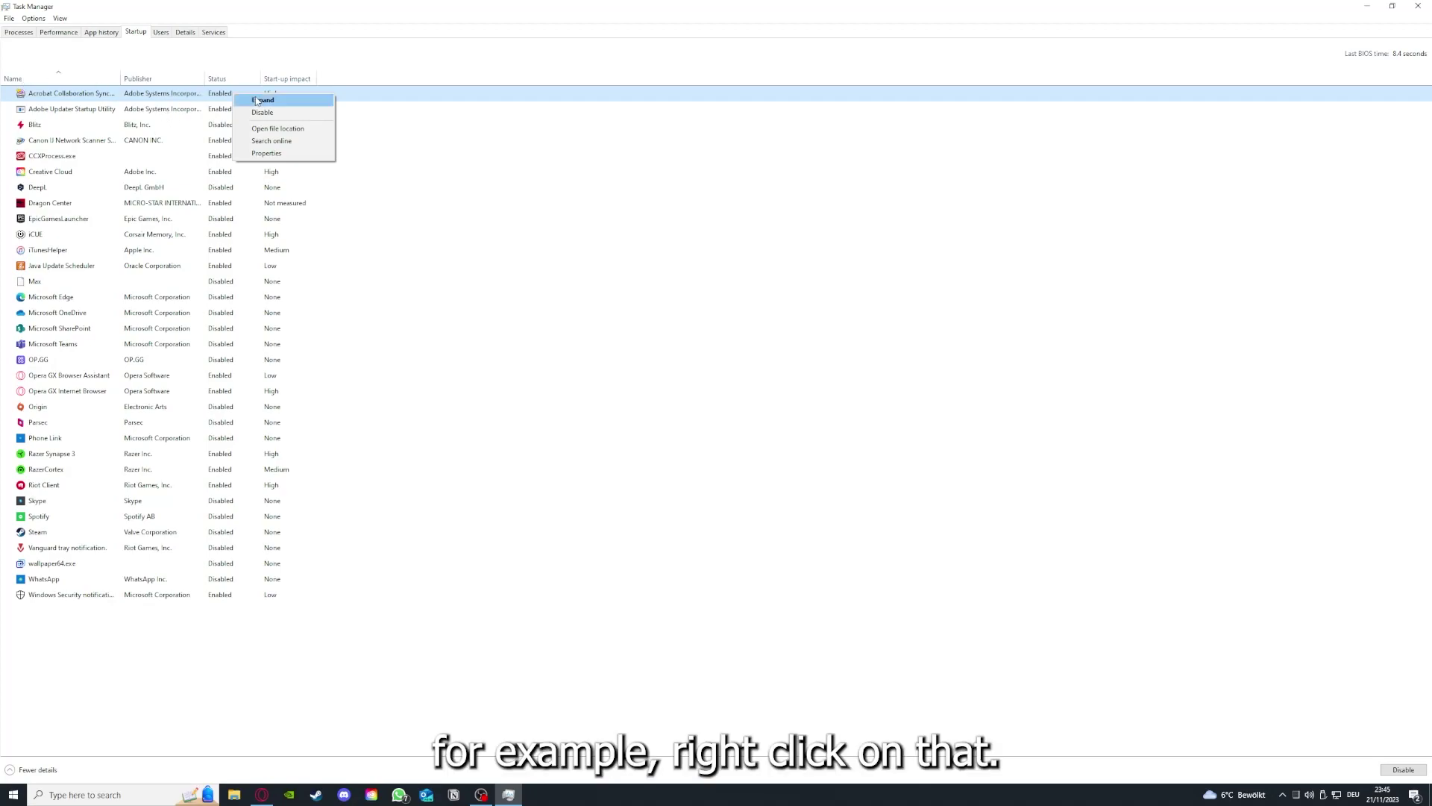
click(497, 156)
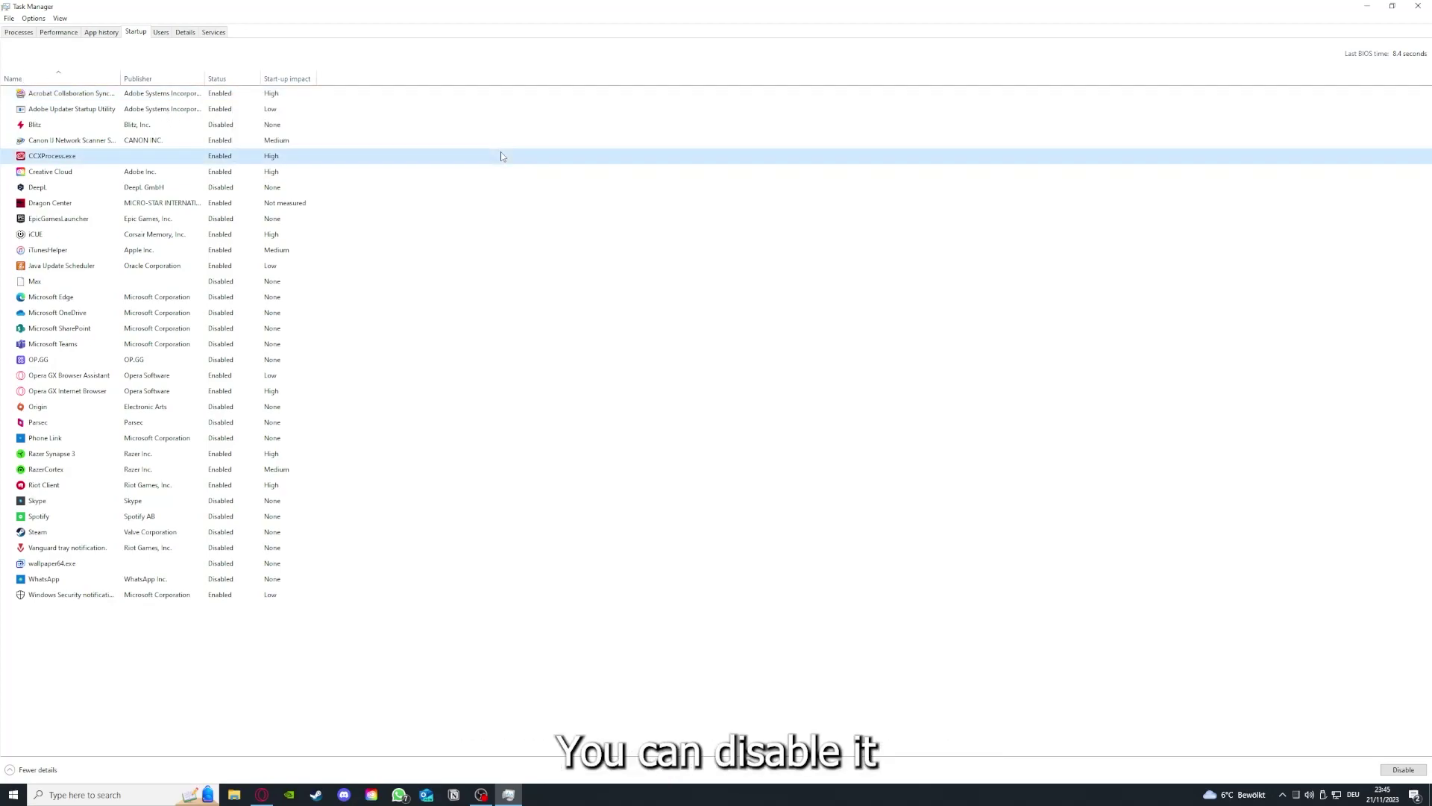
click(755, 314)
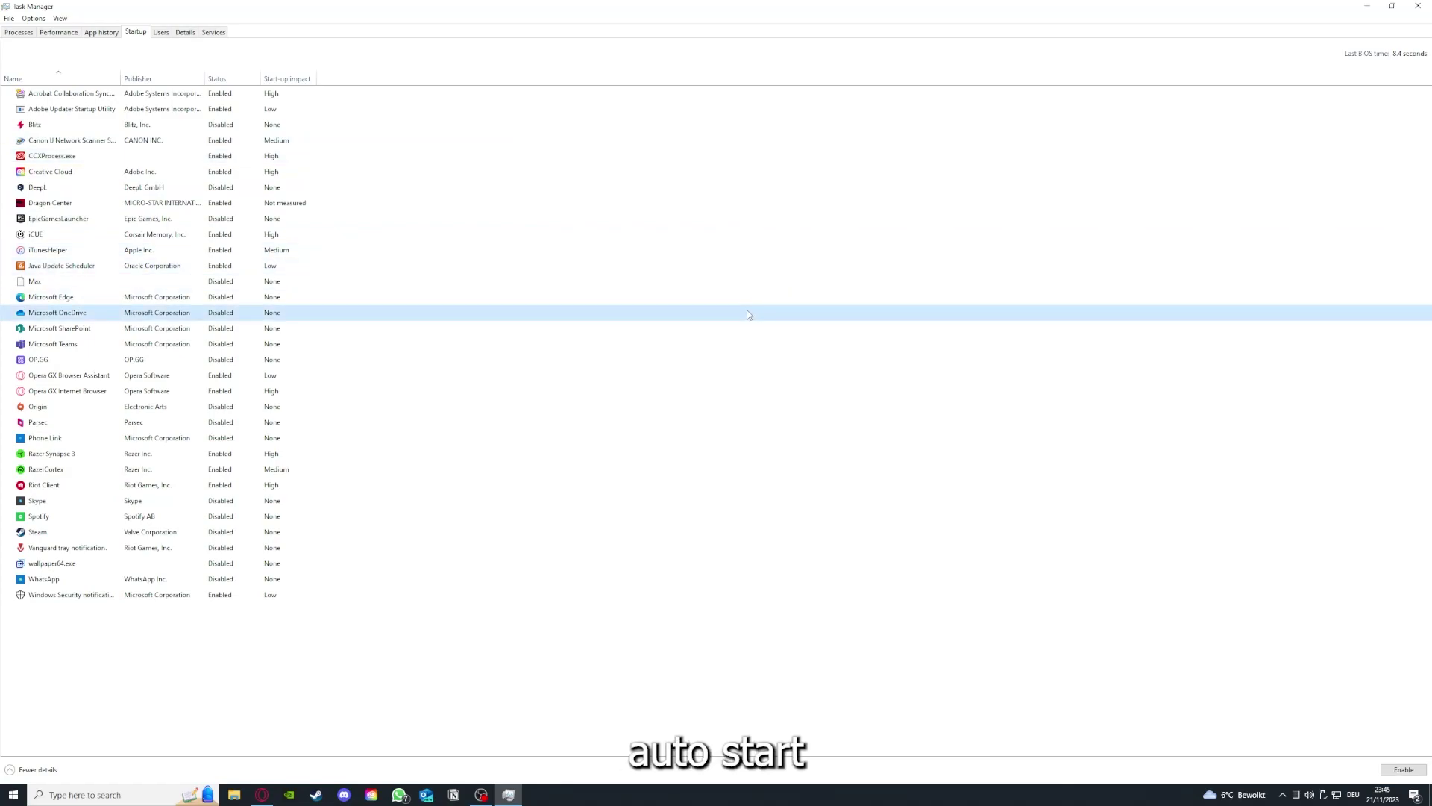
click(91, 97)
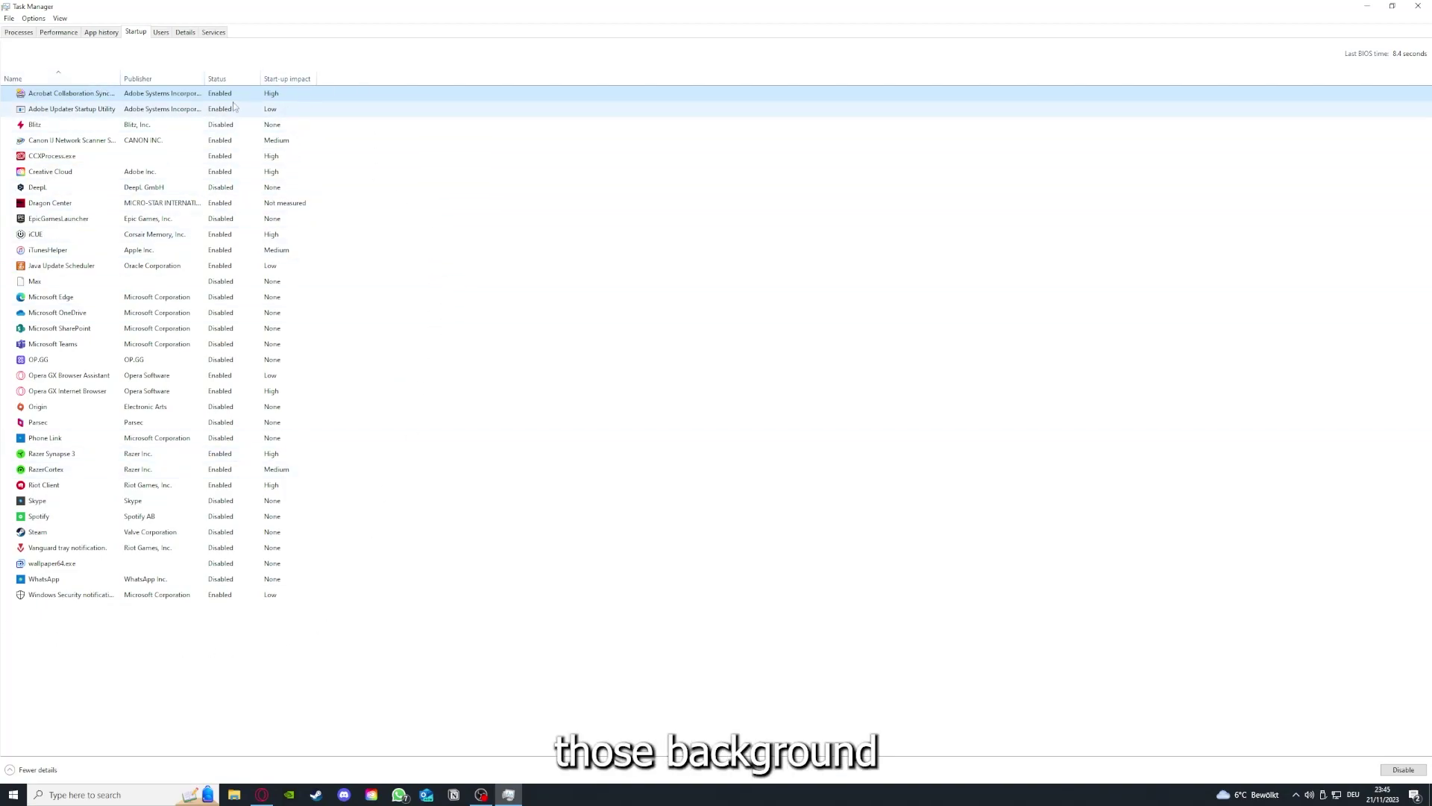
click(400, 441)
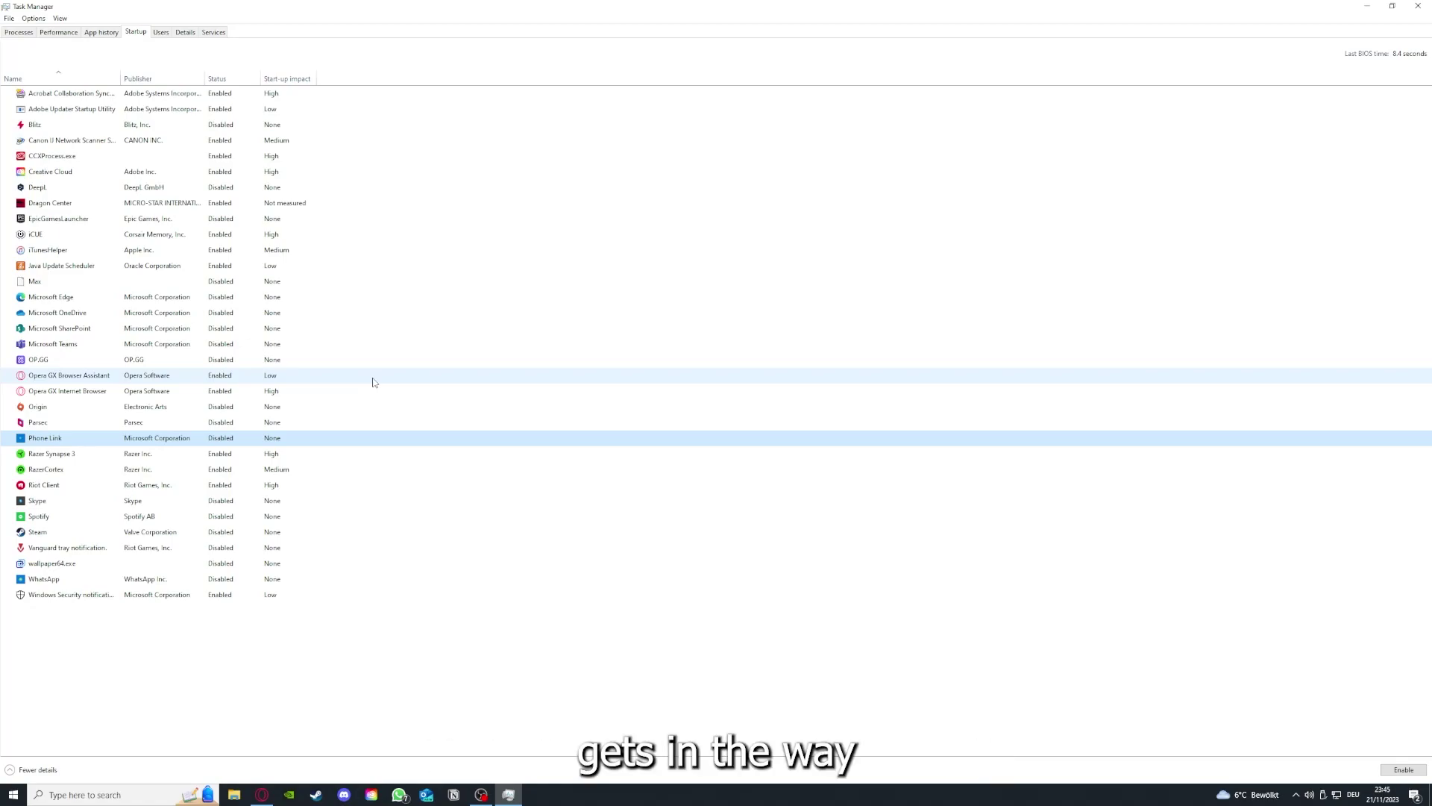
click(313, 256)
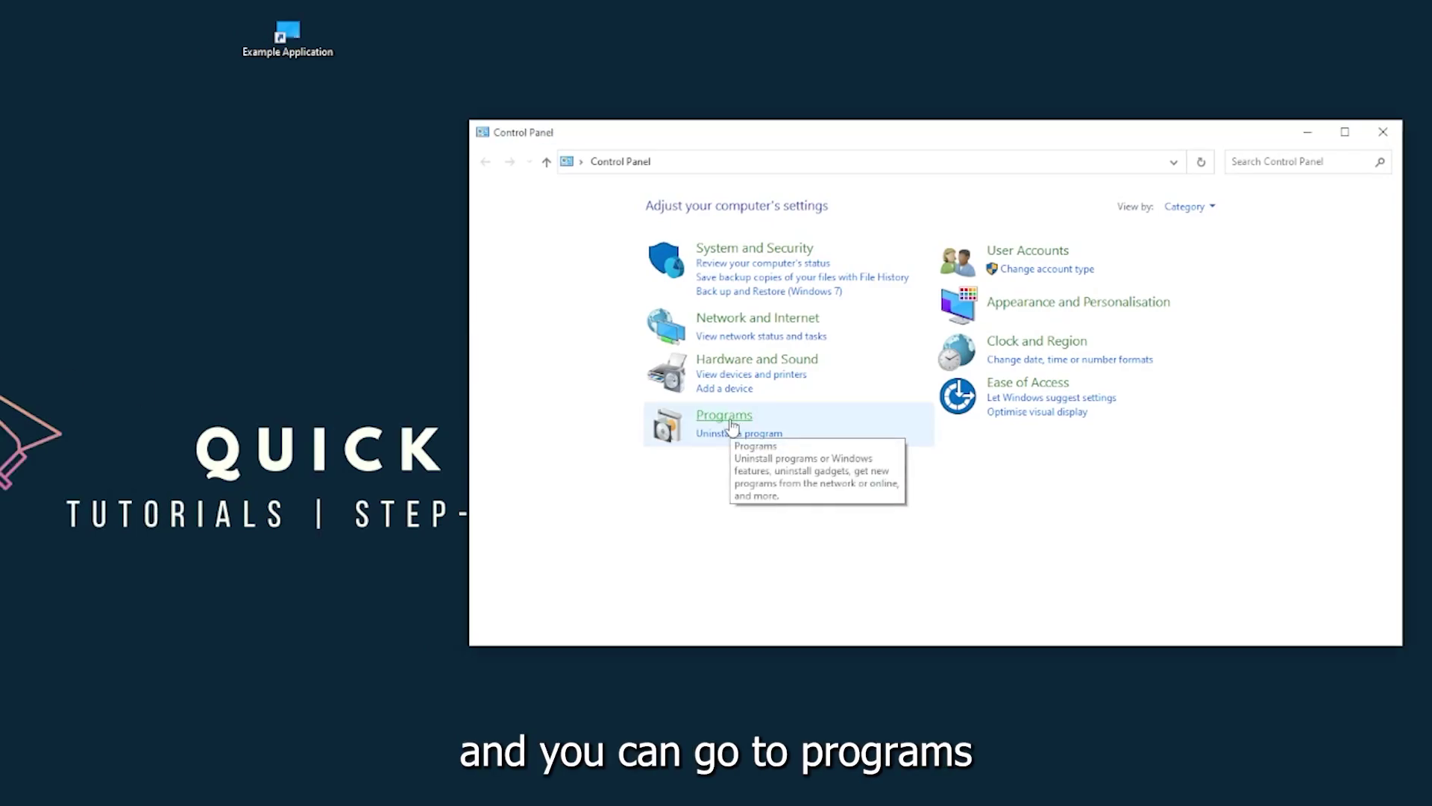
Step: Go to Programs and bring up the Programs and Features list of installed programs
click(725, 414)
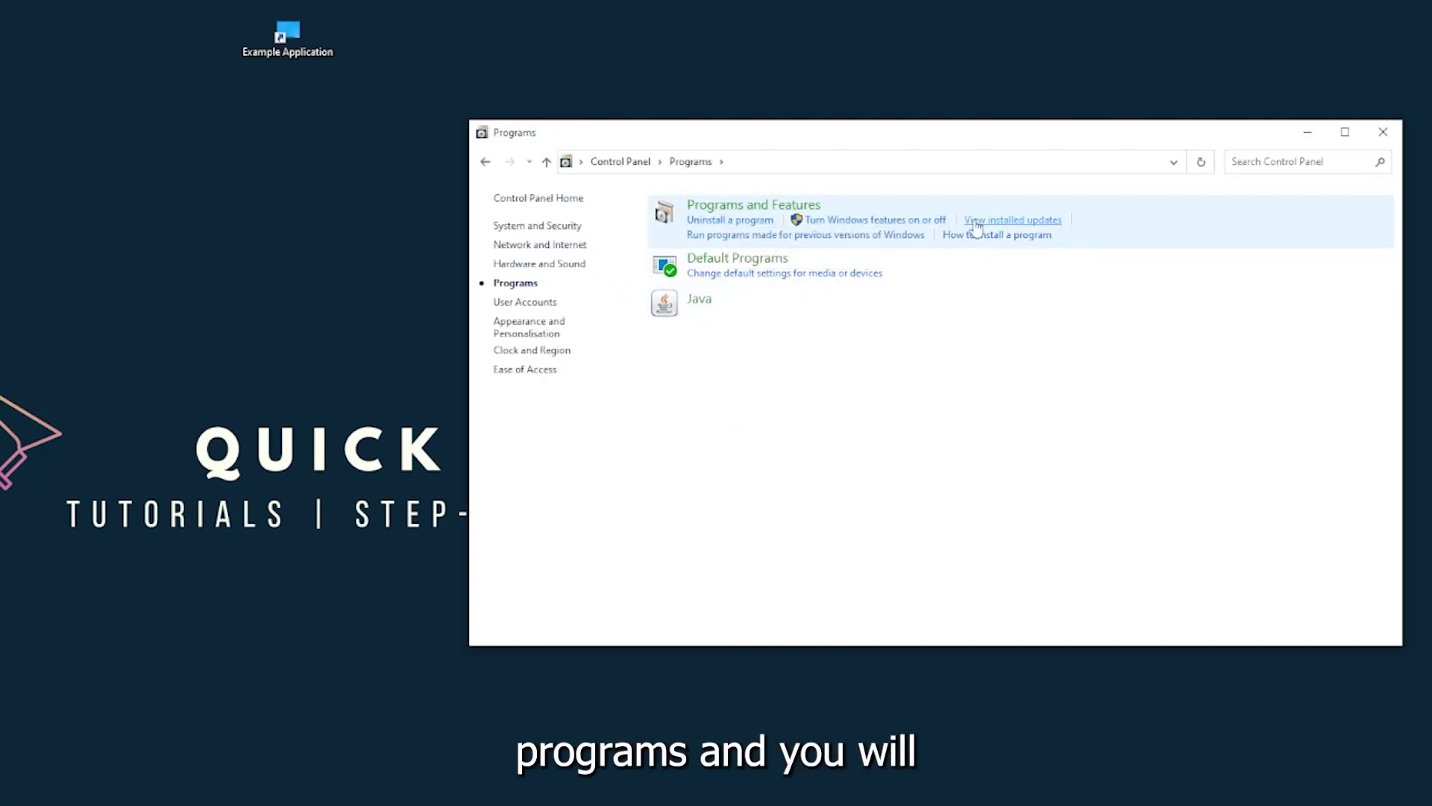
click(773, 220)
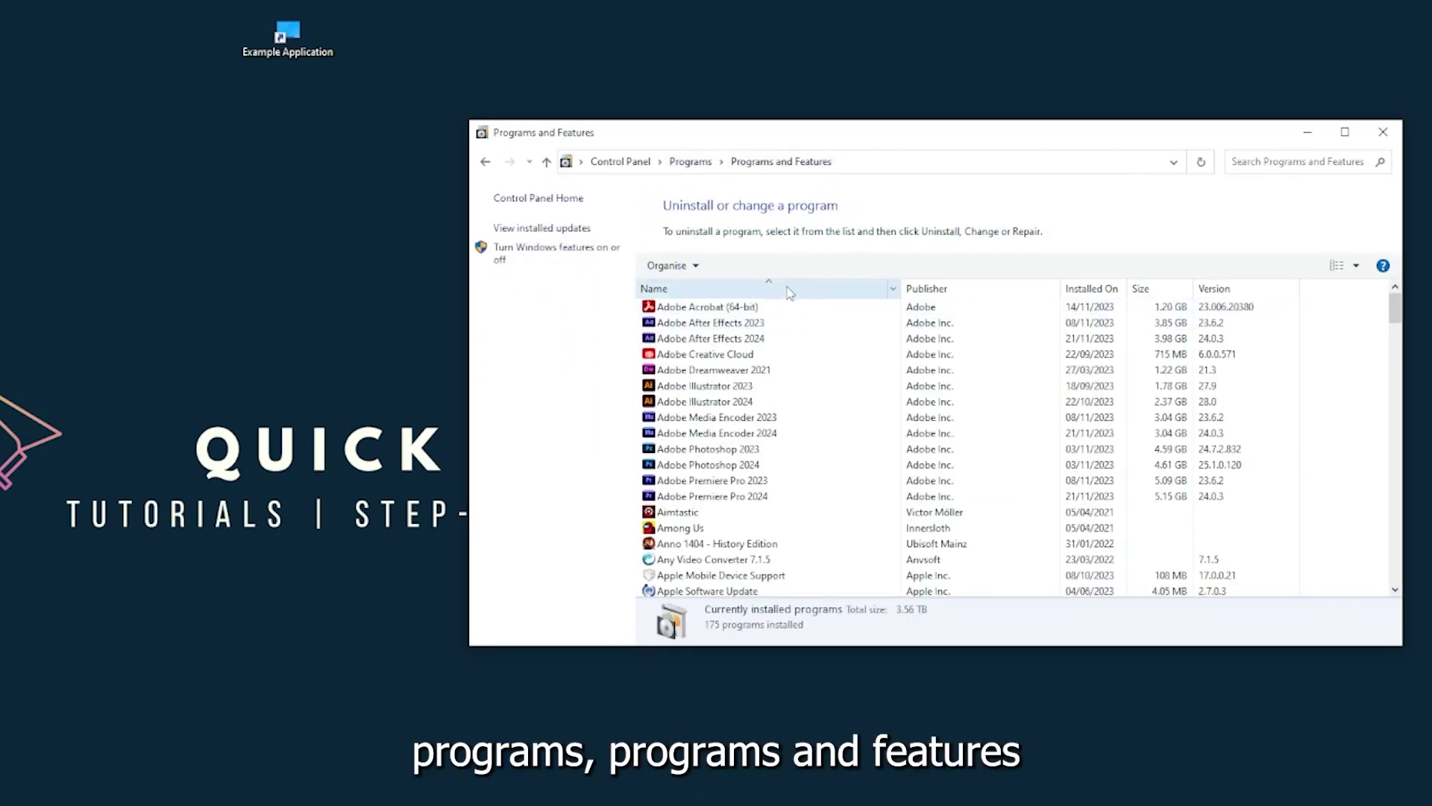
scroll(783, 314, down, 4)
scroll(772, 358, down, 8)
scroll(762, 391, down, 10)
scroll(757, 420, down, 10)
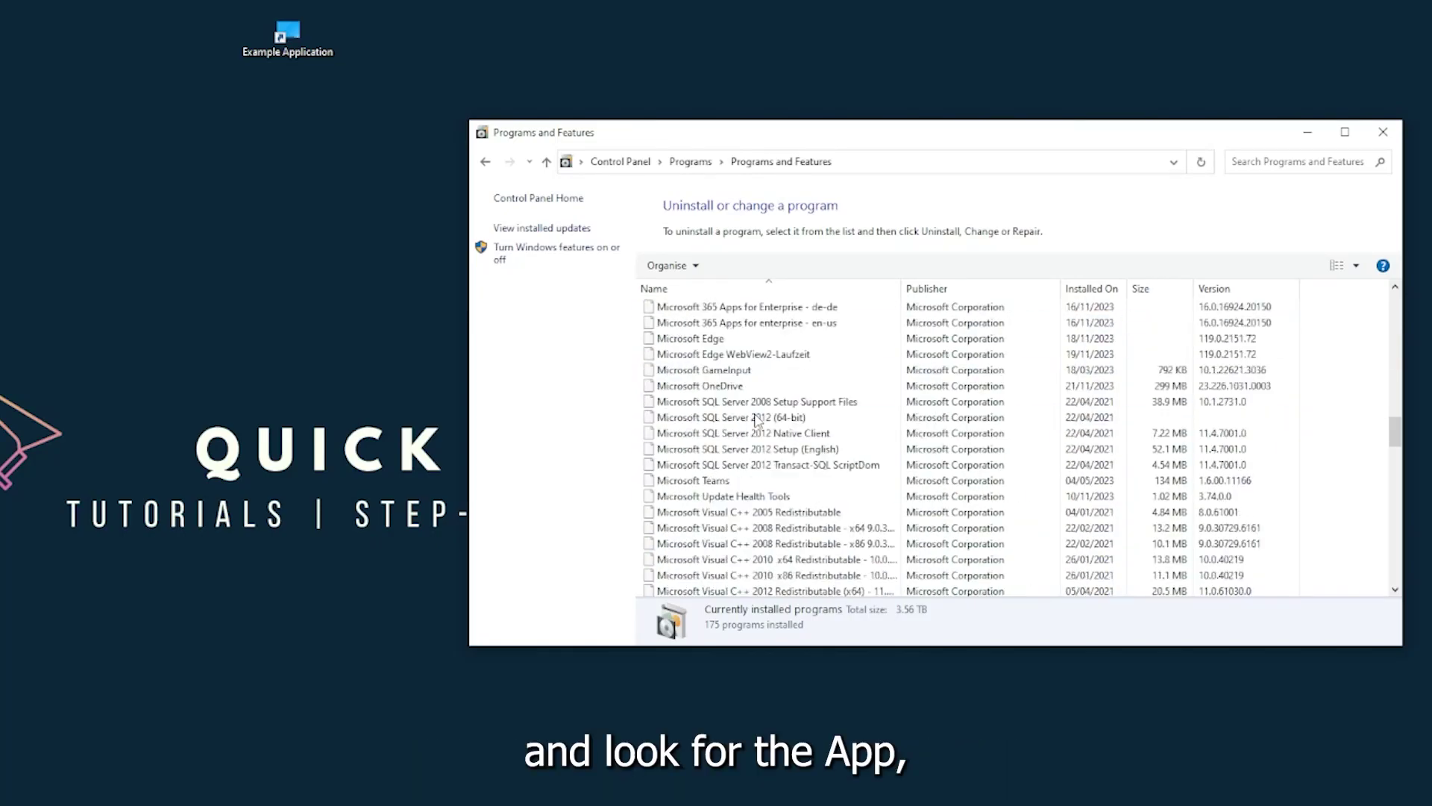
scroll(757, 421, down, 5)
scroll(755, 423, down, 7)
scroll(754, 428, down, 7)
scroll(752, 432, down, 6)
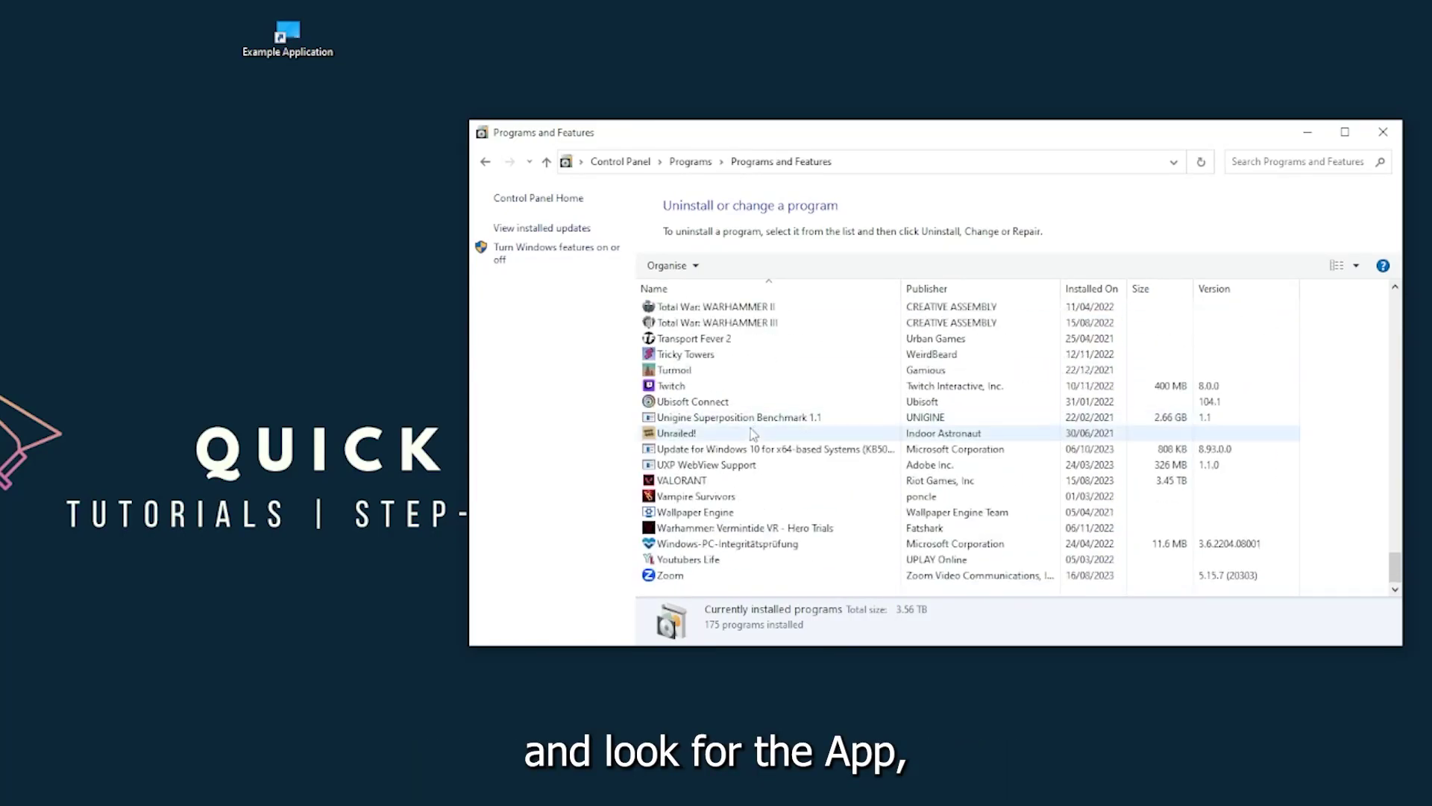
scroll(732, 481, up, 7)
scroll(719, 492, up, 7)
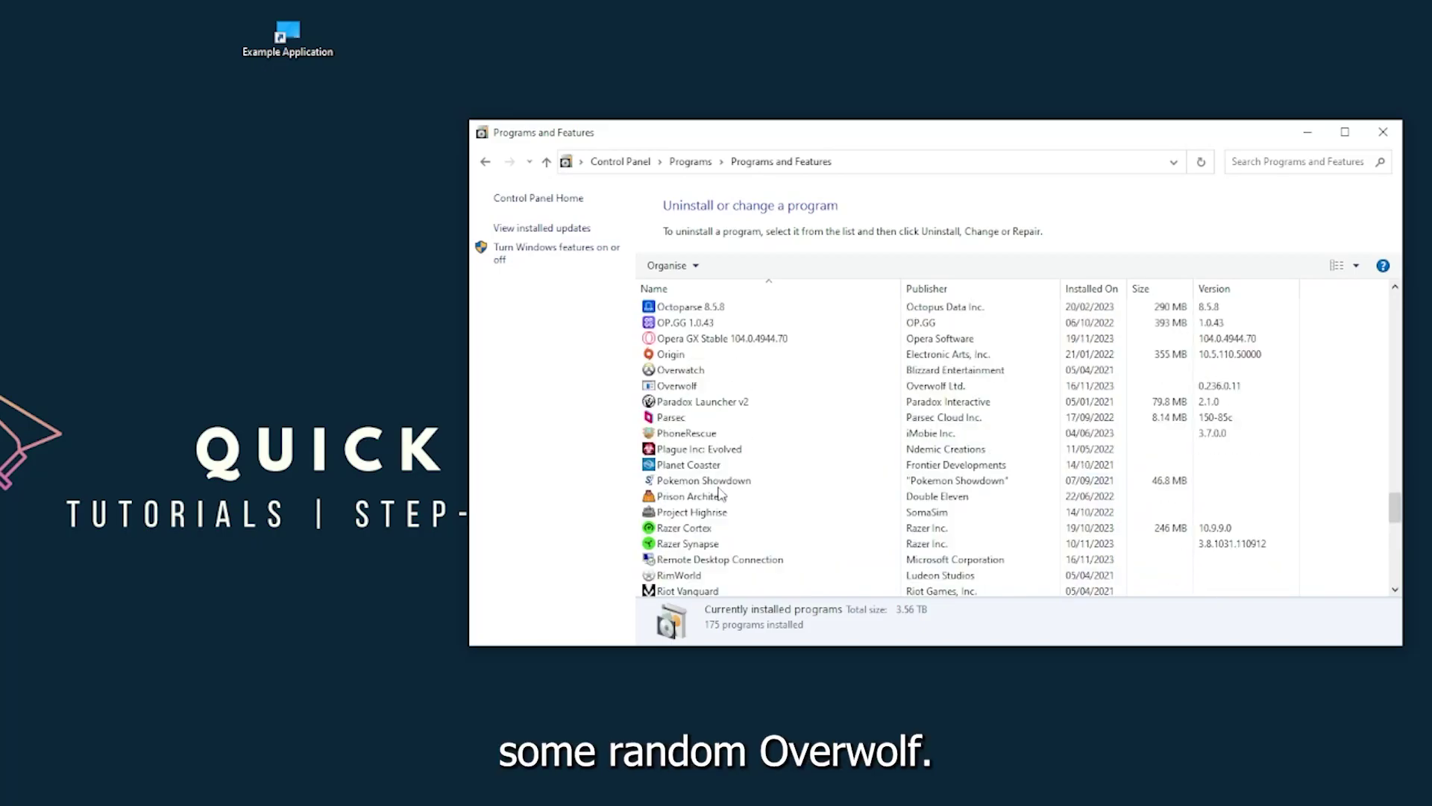
scroll(705, 489, up, 2)
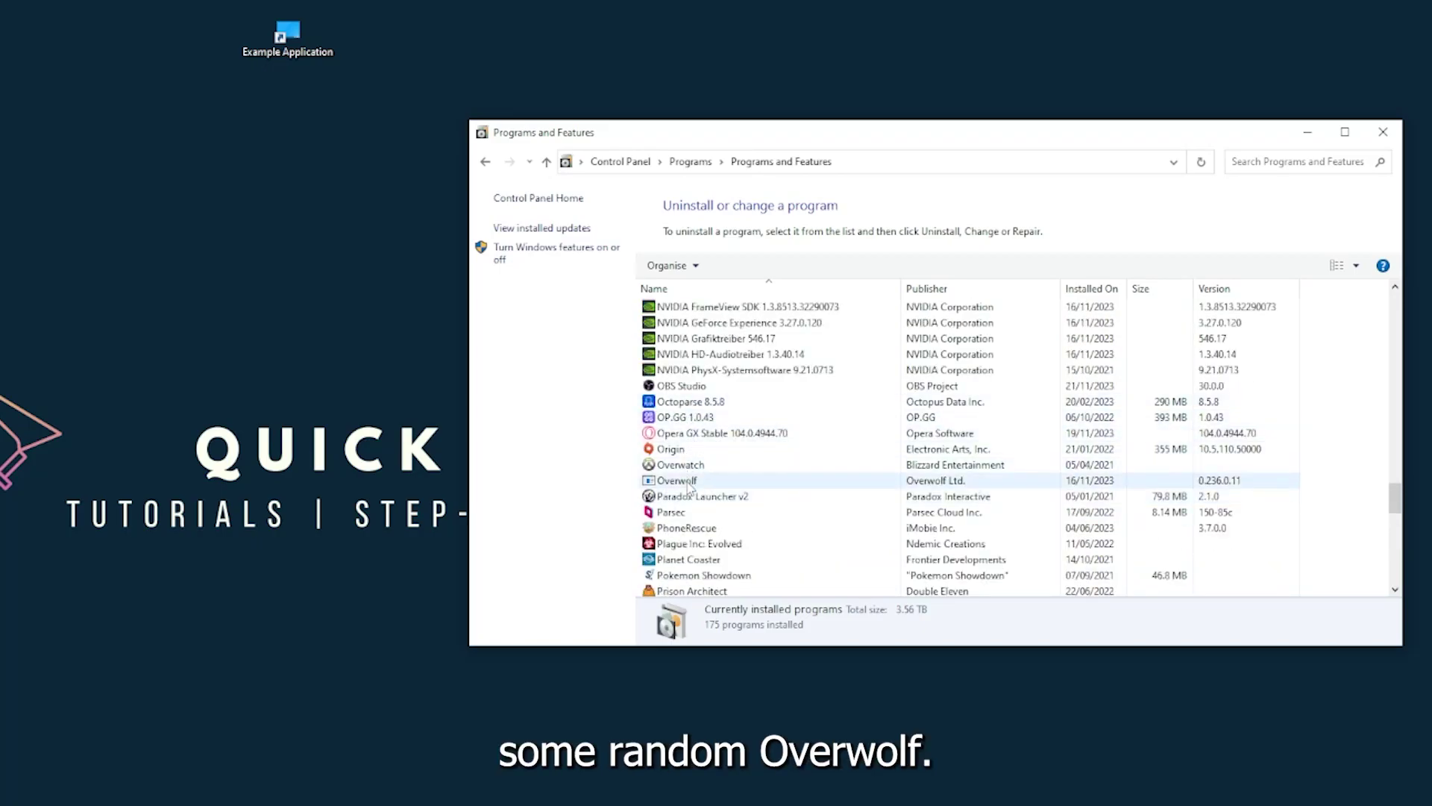
Step: Uninstall Overwolf and confirm removing it from the list after the uninstall error
click(691, 484)
right_click(687, 482)
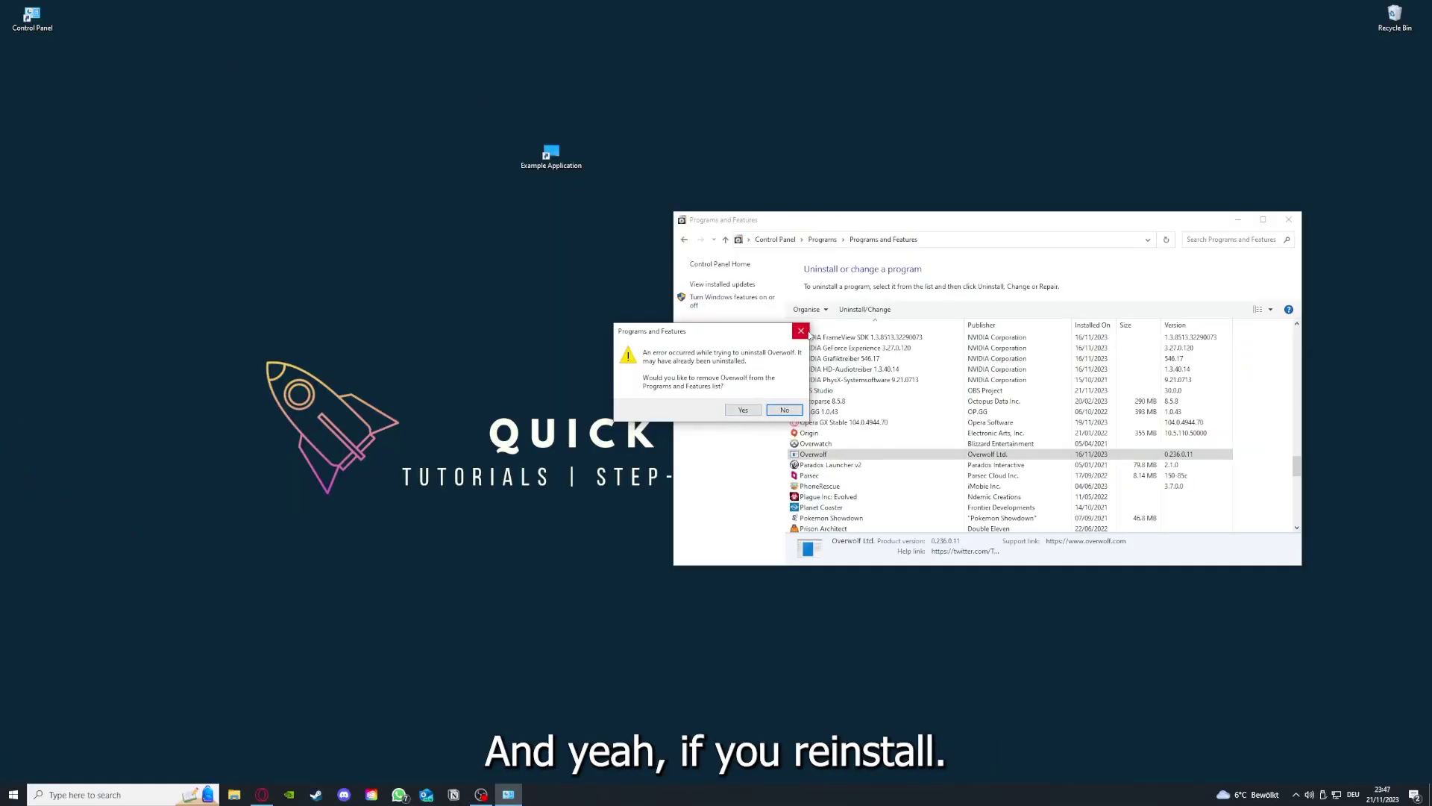
click(801, 330)
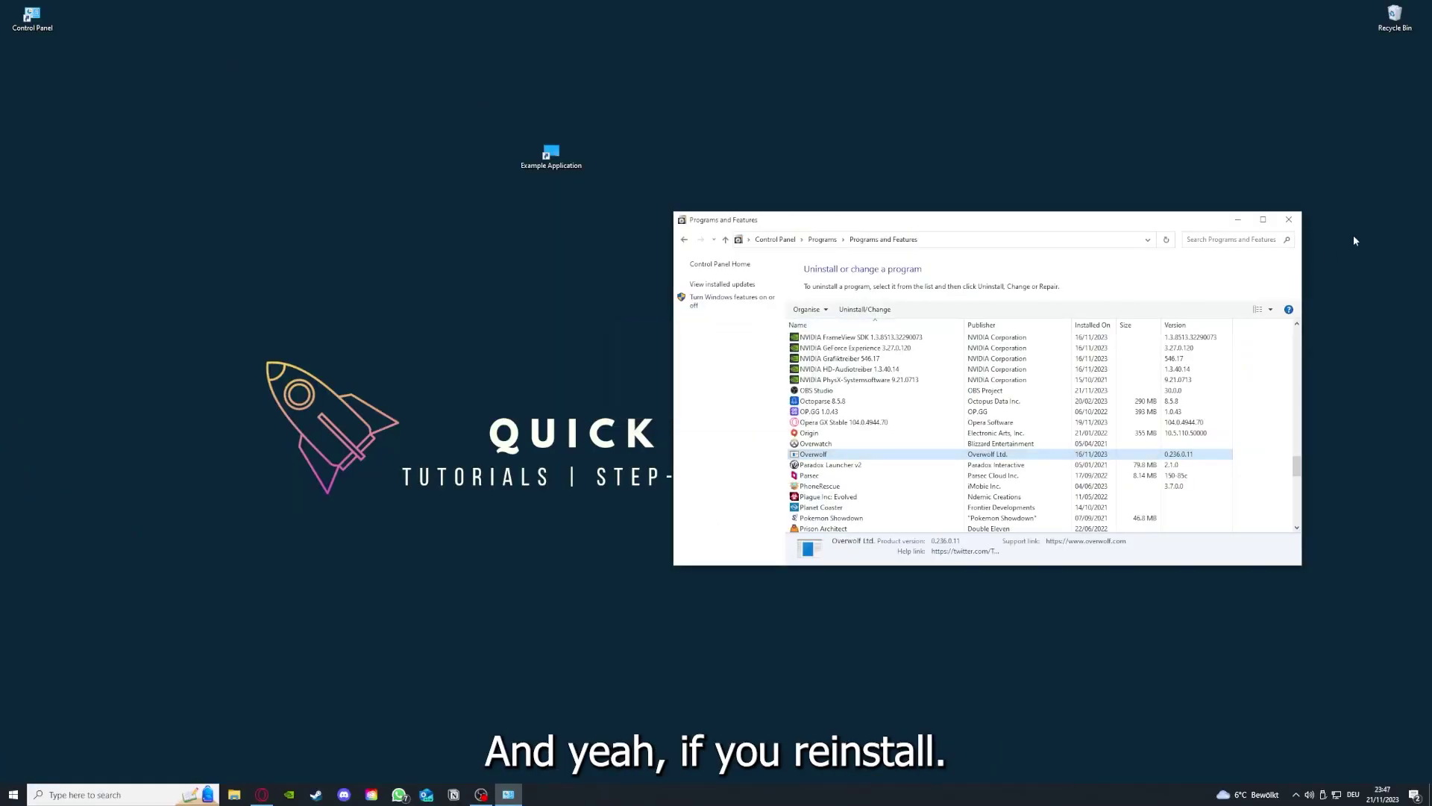
Step: Close the Programs and Features window to return to the desktop
click(1290, 219)
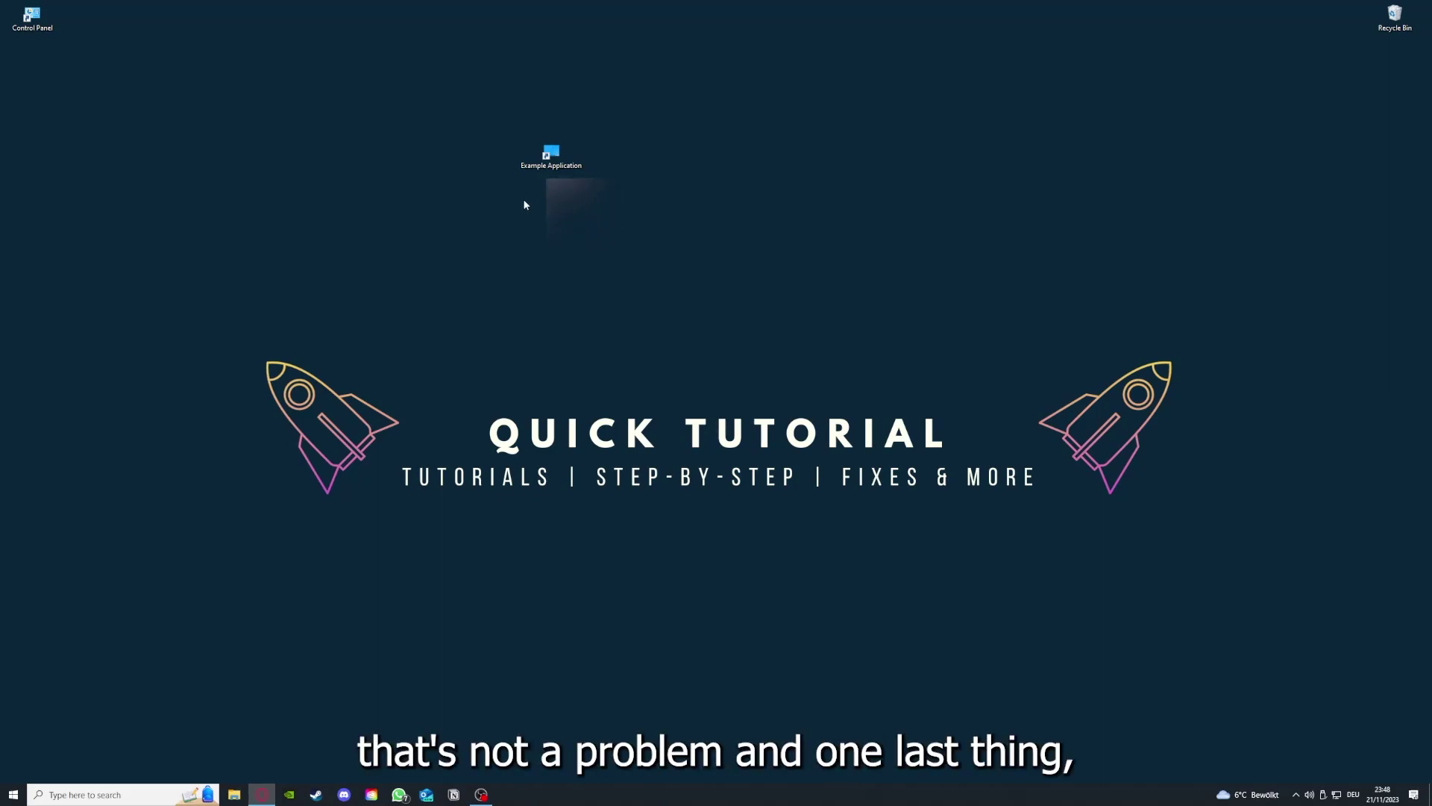
Step: Show the Example Application shortcut's properties and review its Security and Details pages
right_click(545, 149)
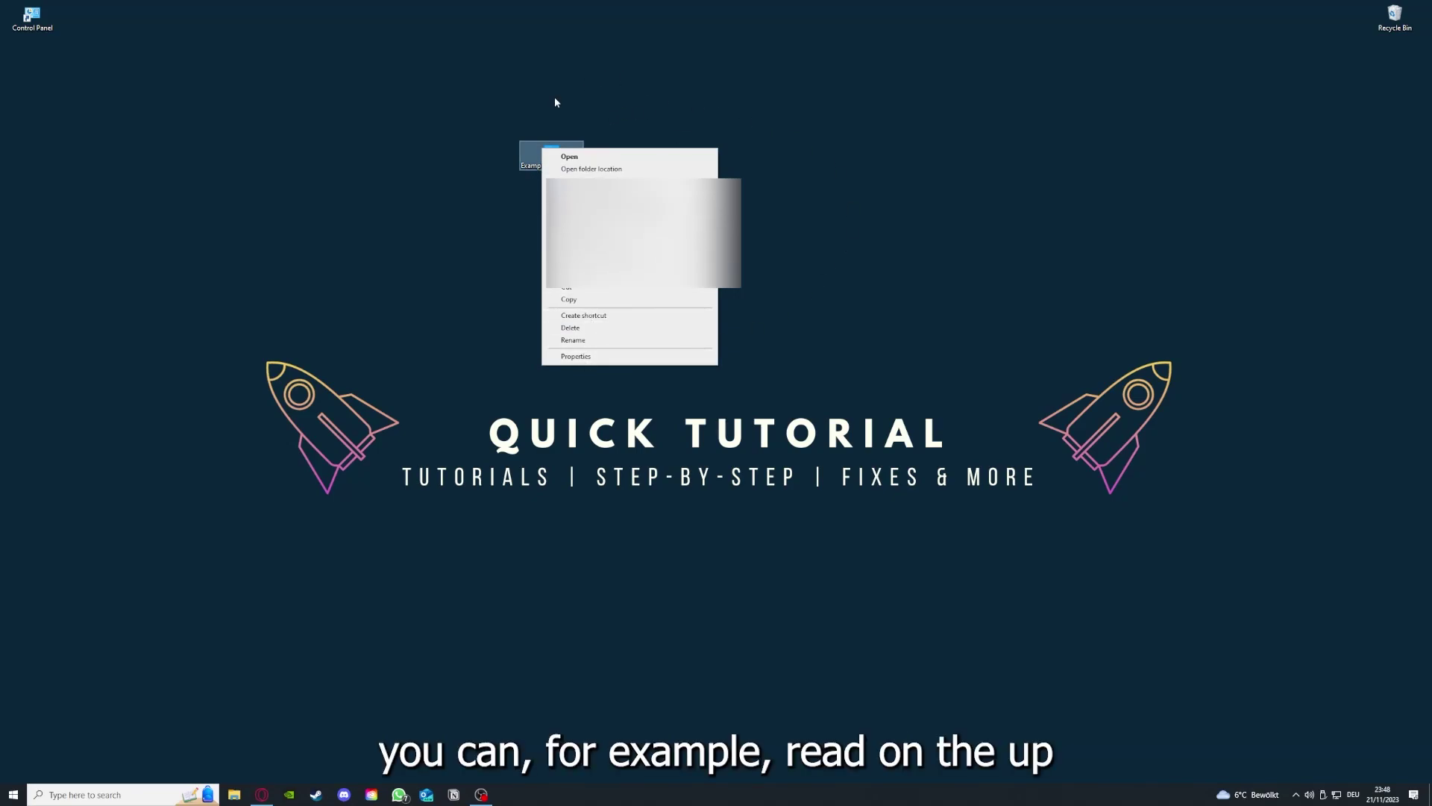
click(573, 356)
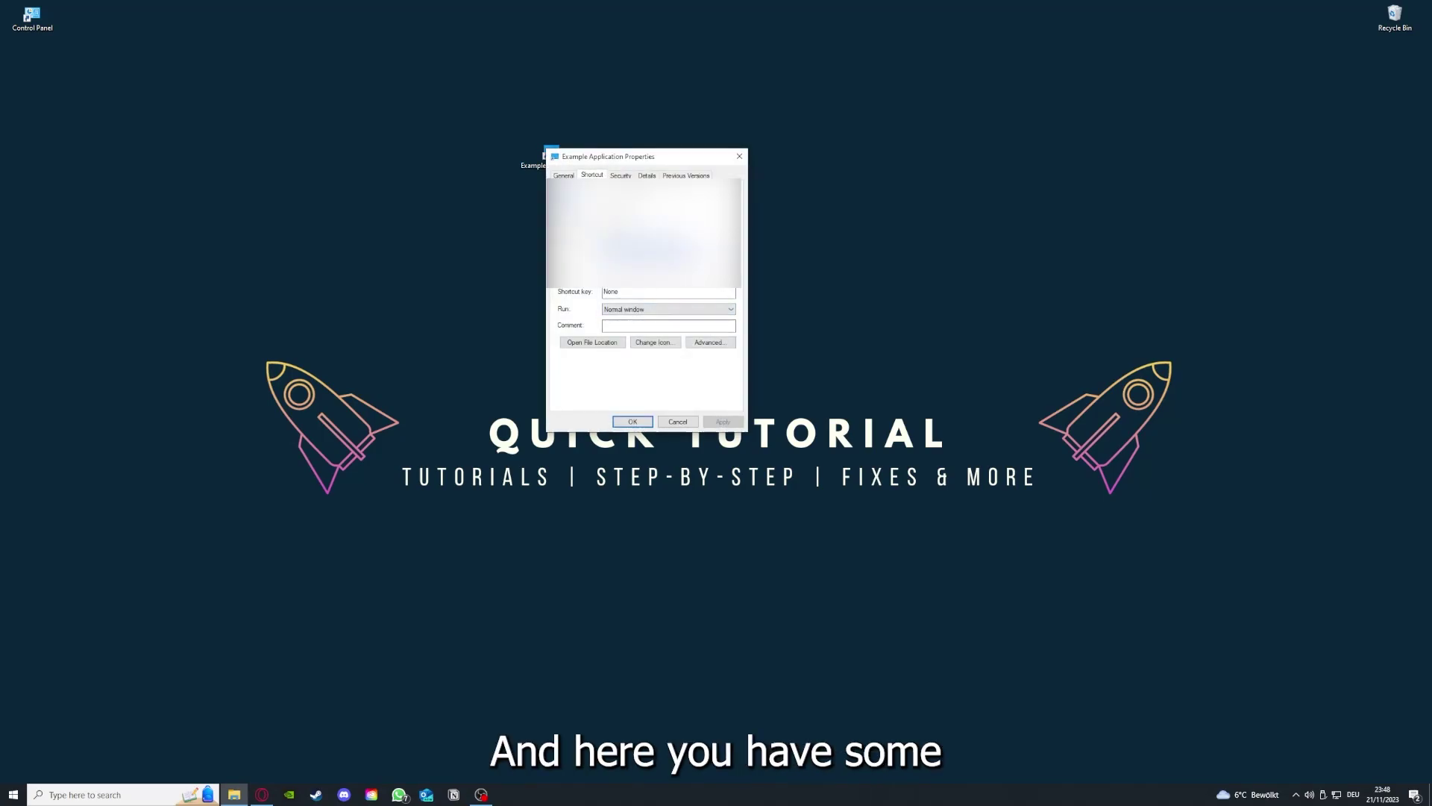
click(620, 175)
click(648, 176)
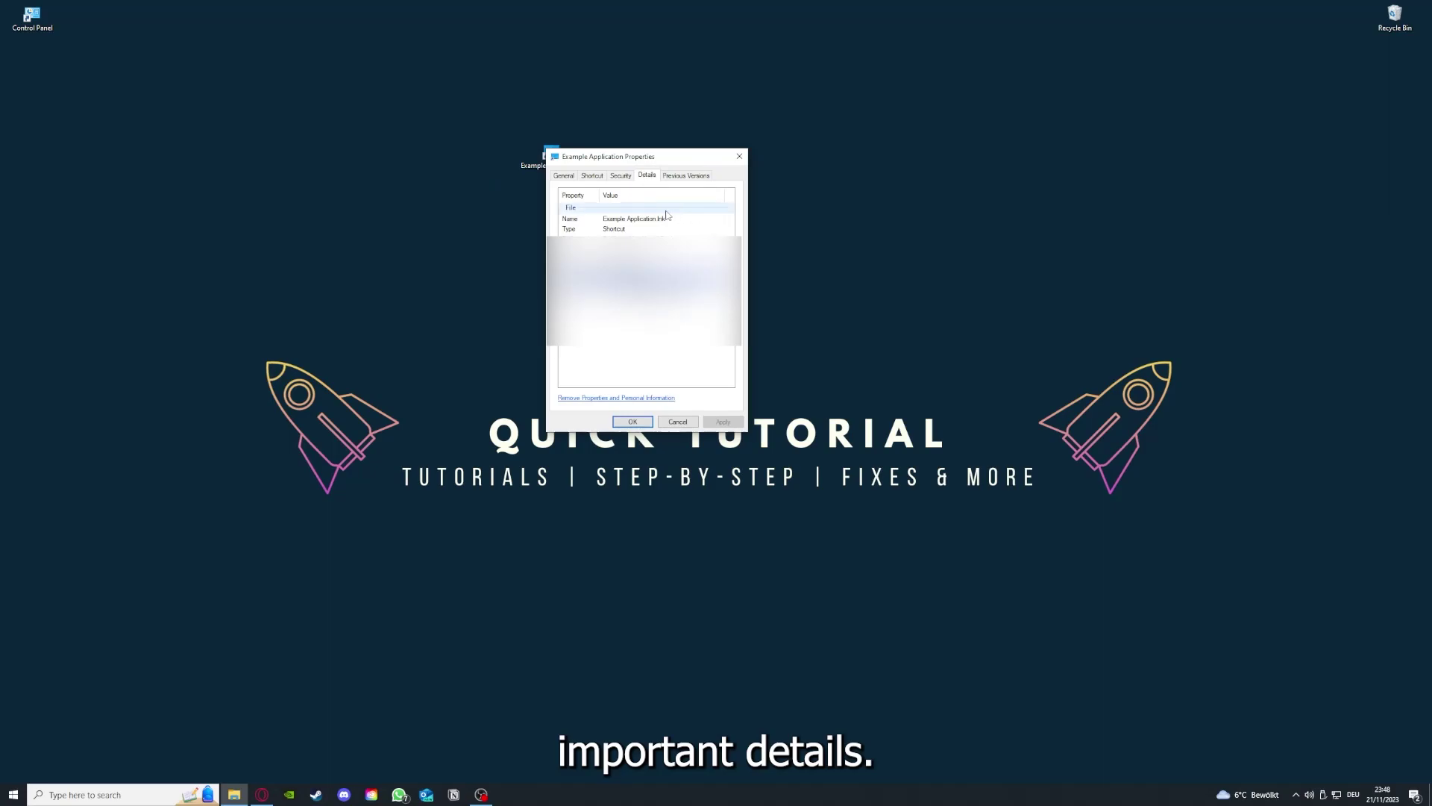
Step: Reposition the properties window, check Previous Versions, and return to the Shortcut settings
drag(648, 157, 755, 207)
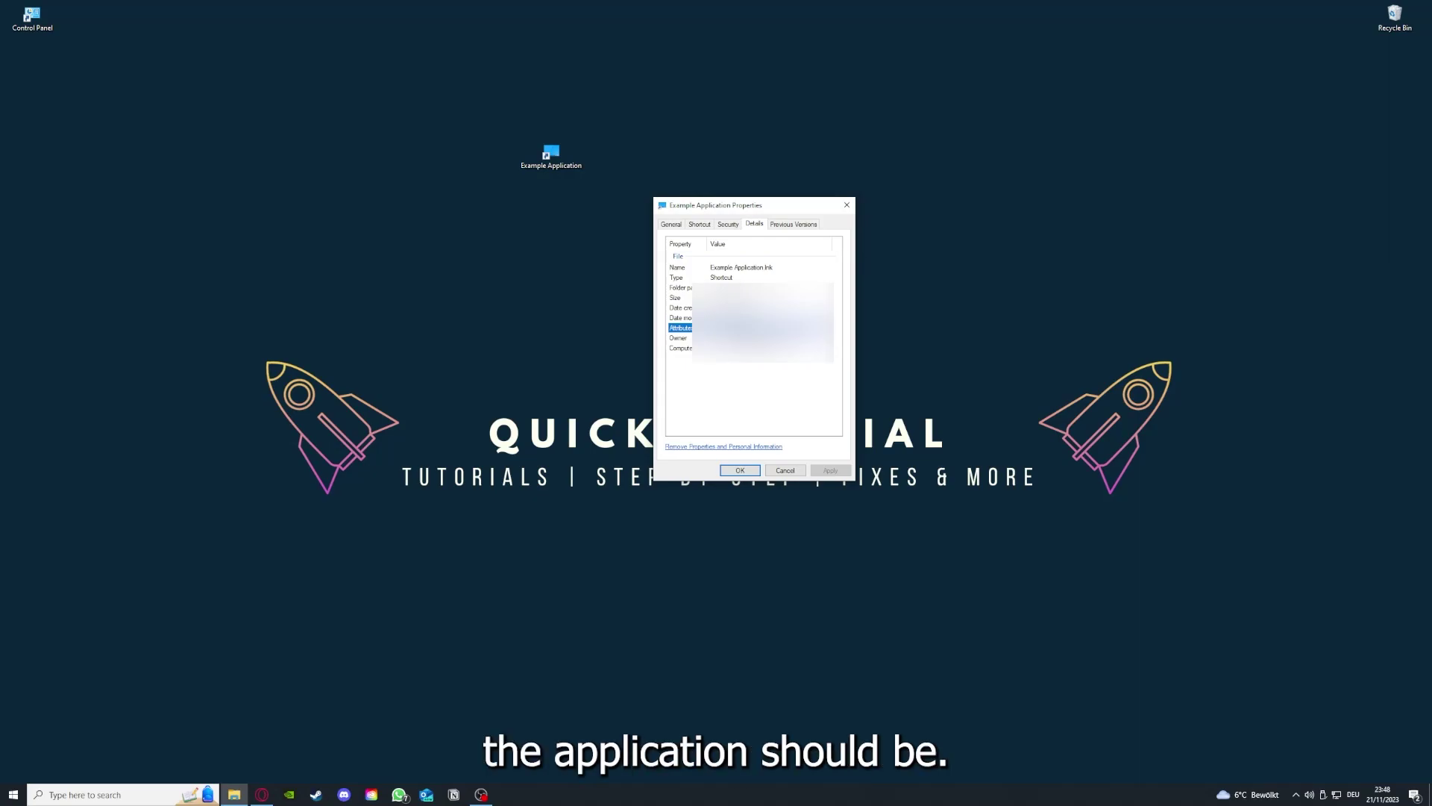
click(802, 229)
click(701, 229)
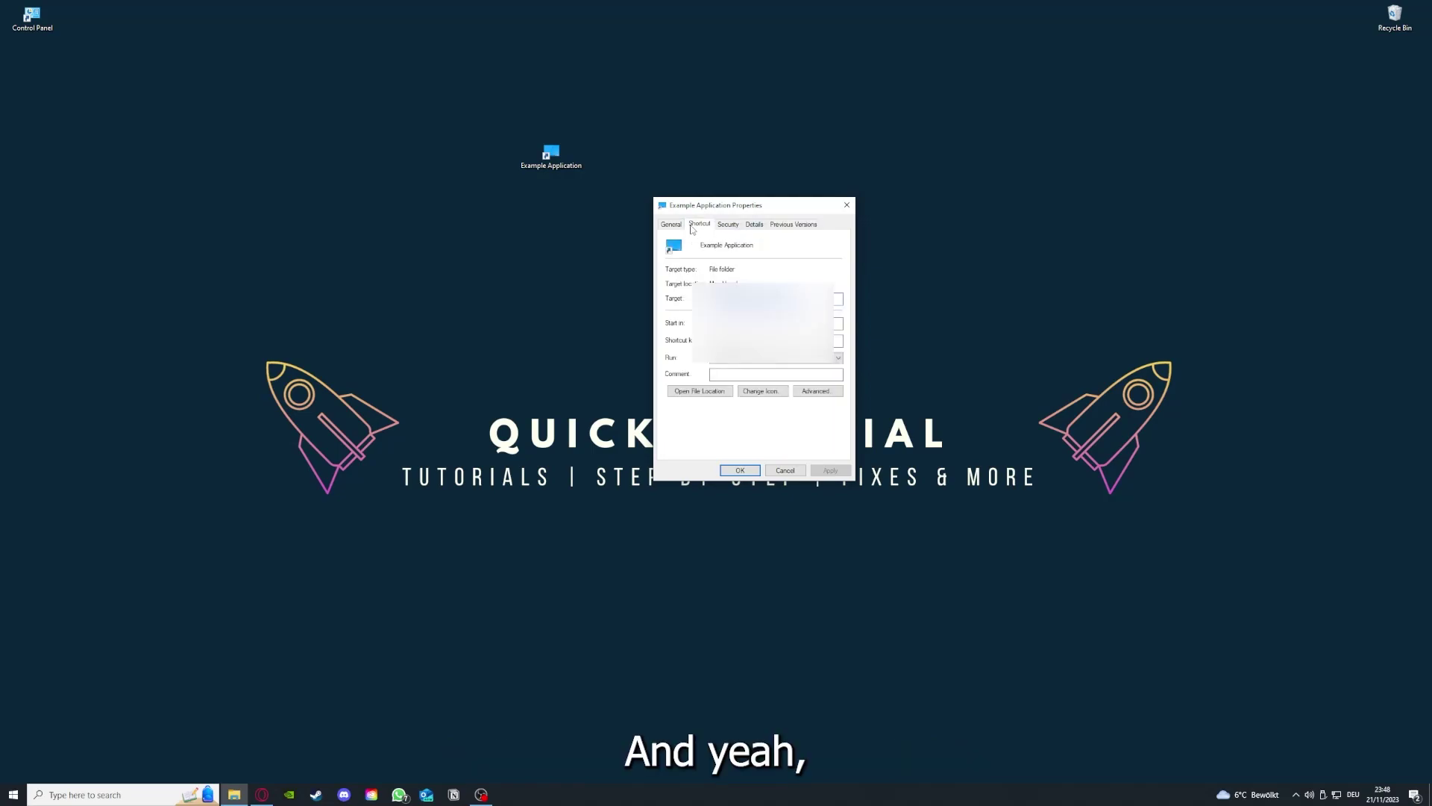
Step: Reveal the shortcut's file location in a This PC window, reposition it, then close it
click(688, 393)
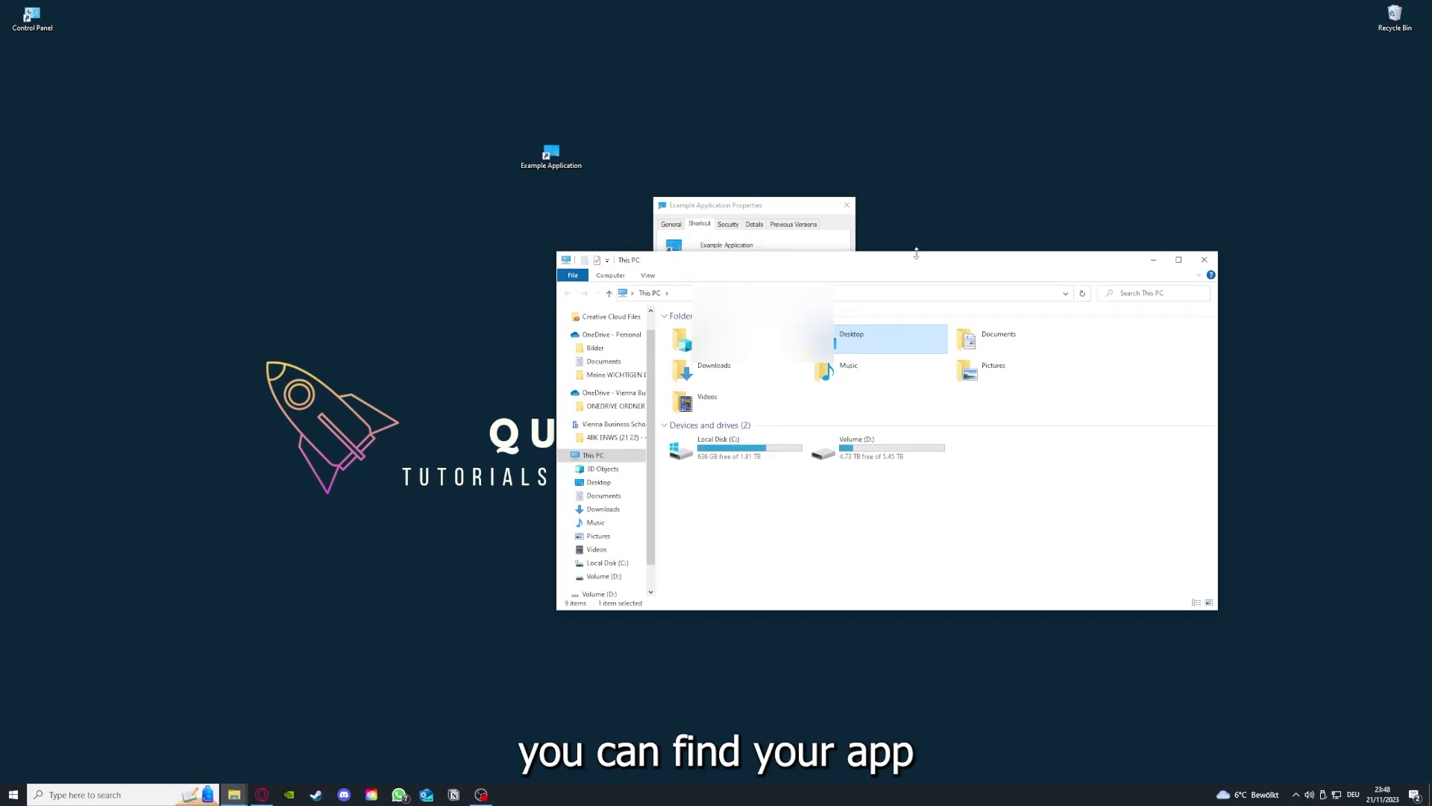
drag(919, 257, 756, 414)
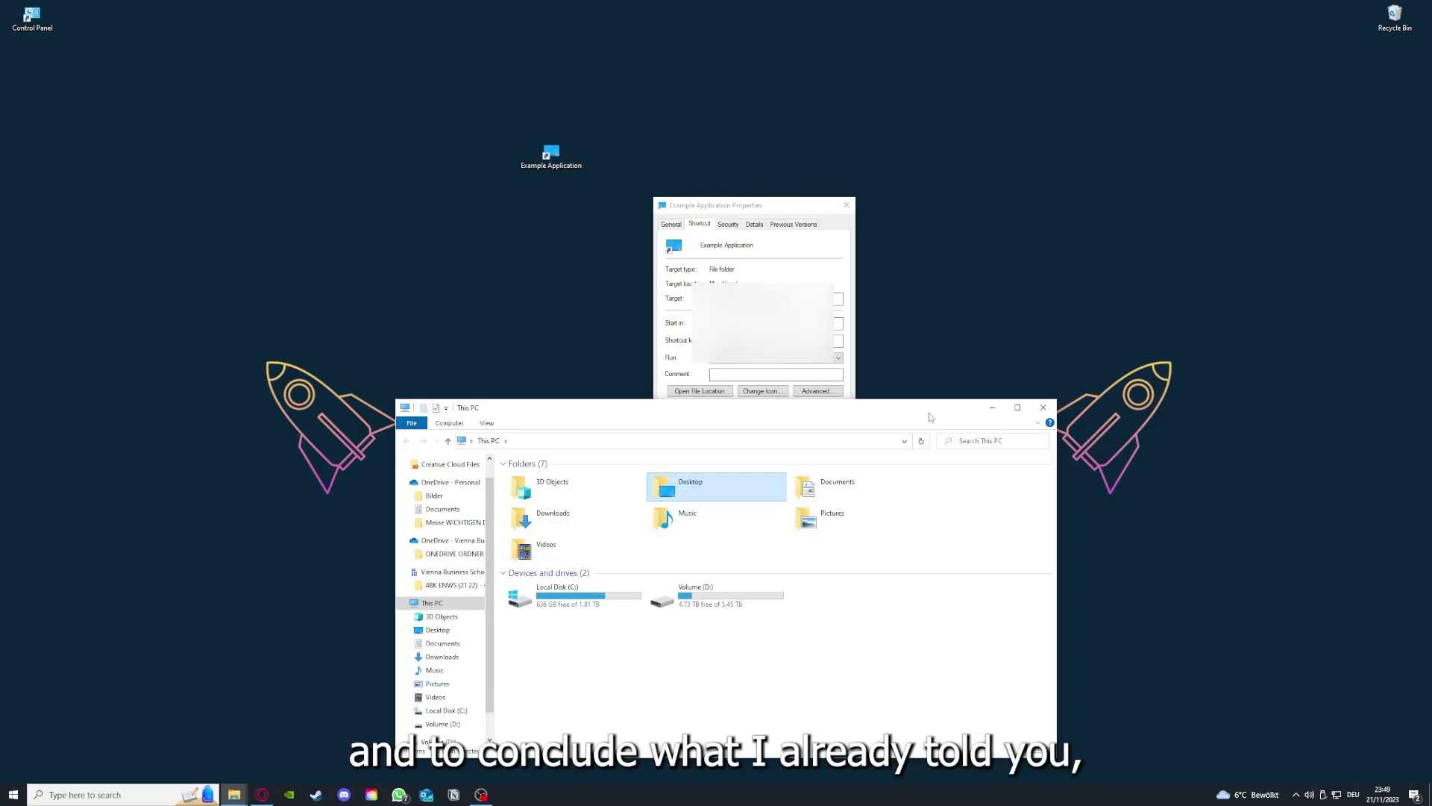
click(1042, 407)
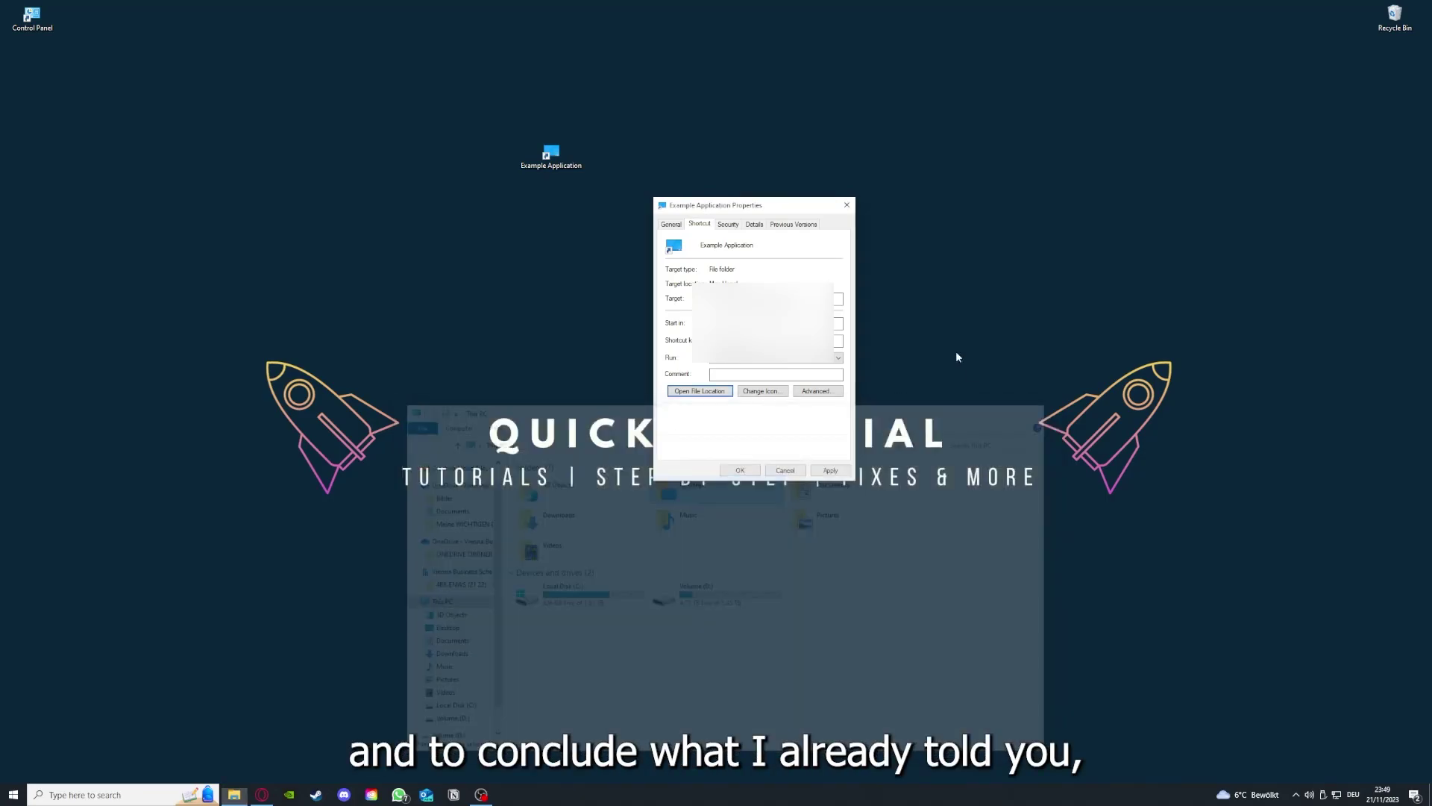
click(847, 205)
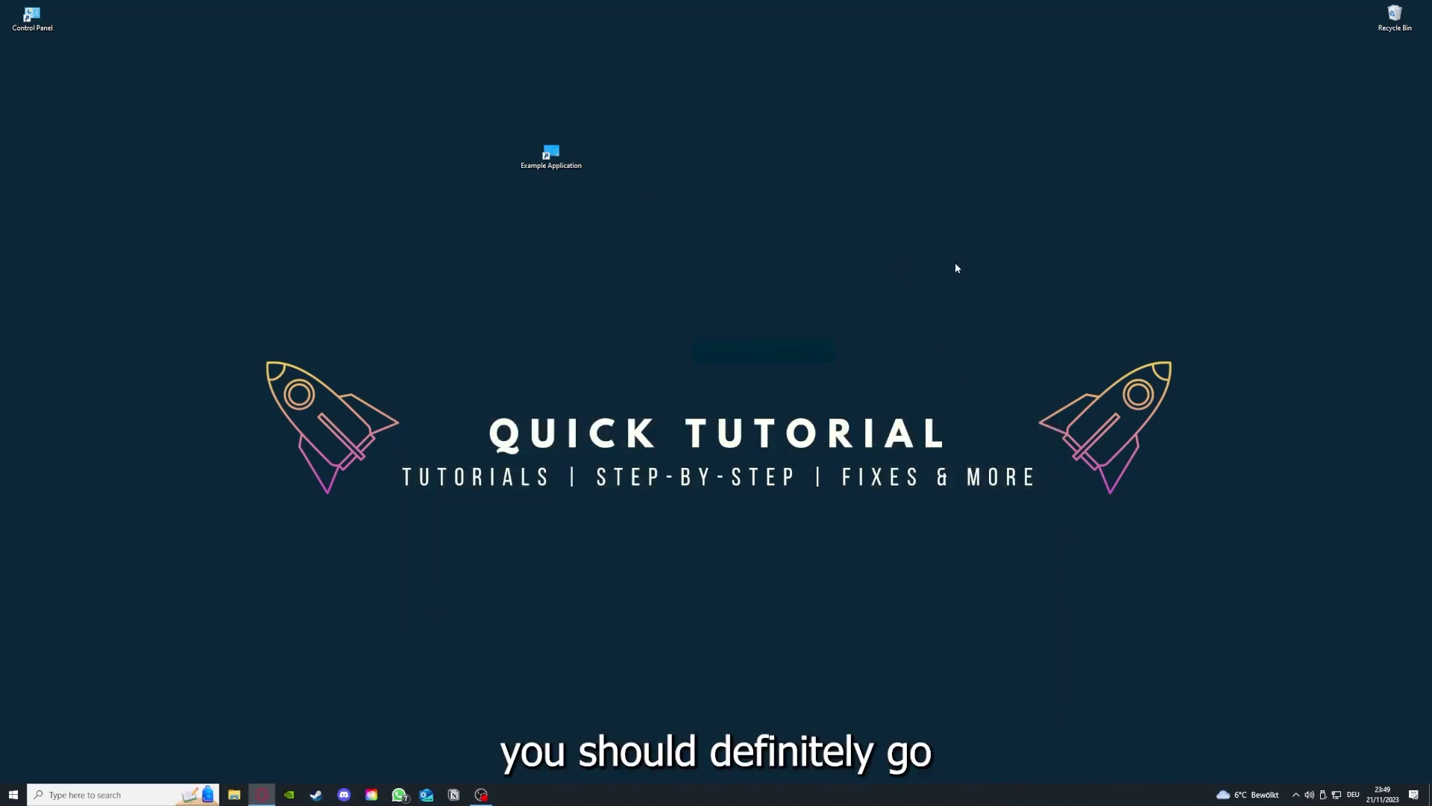